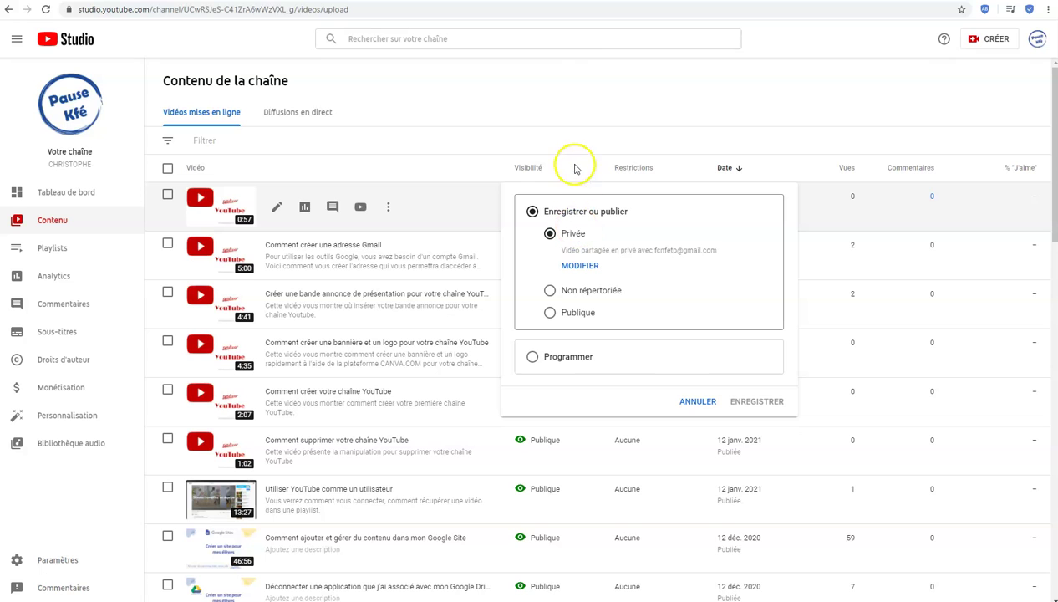
Close the first video's visibility settings without saving any change.
{"action": "left_click", "coordinate": [697, 402]}
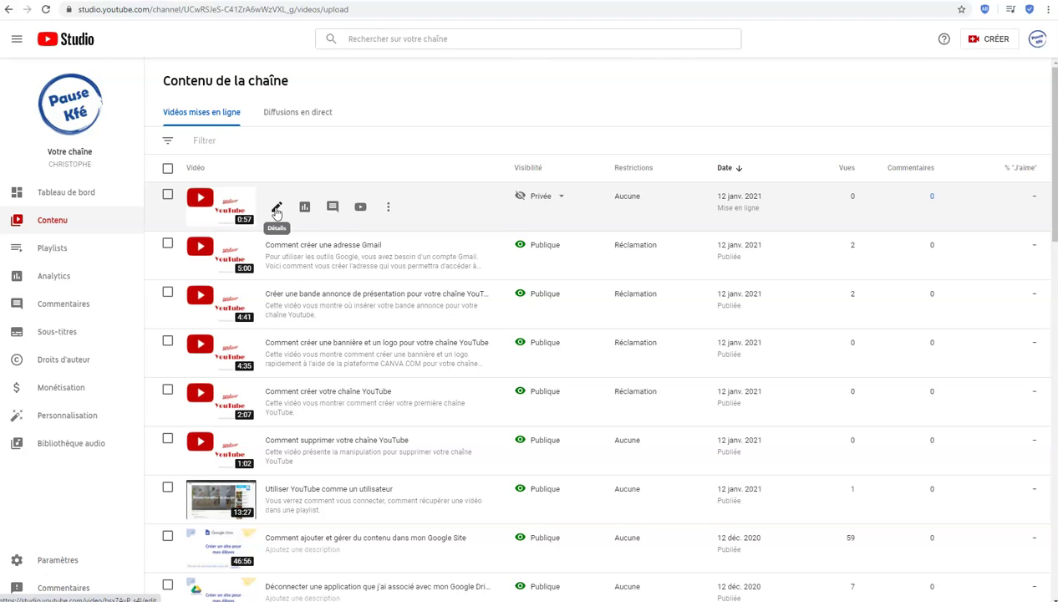
{"action": "left_click", "coordinate": [306, 209]}
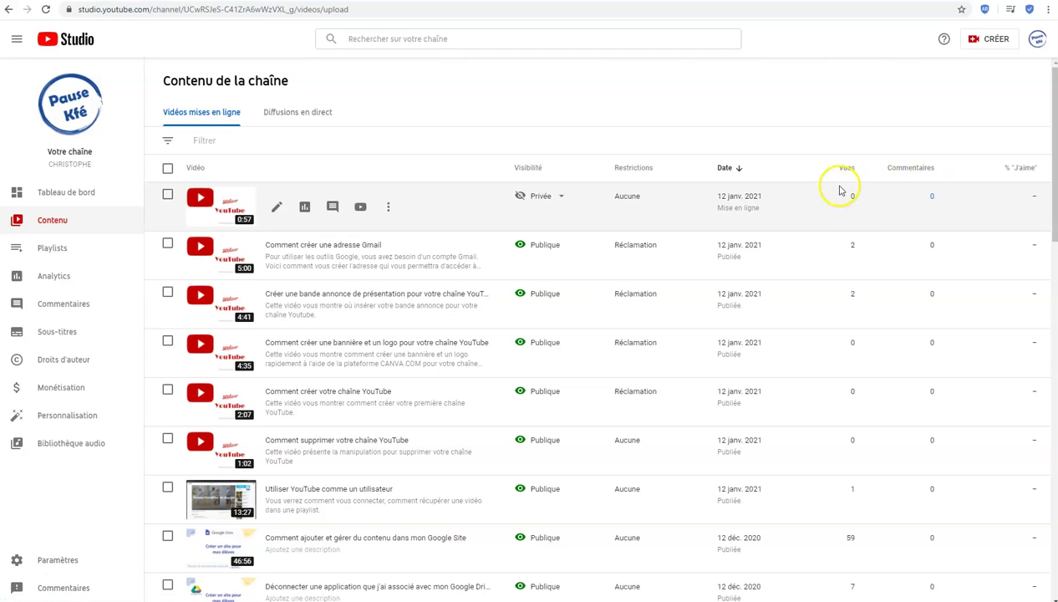
{"action": "left_click", "coordinate": [388, 209]}
{"action": "left_click", "coordinate": [420, 211]}
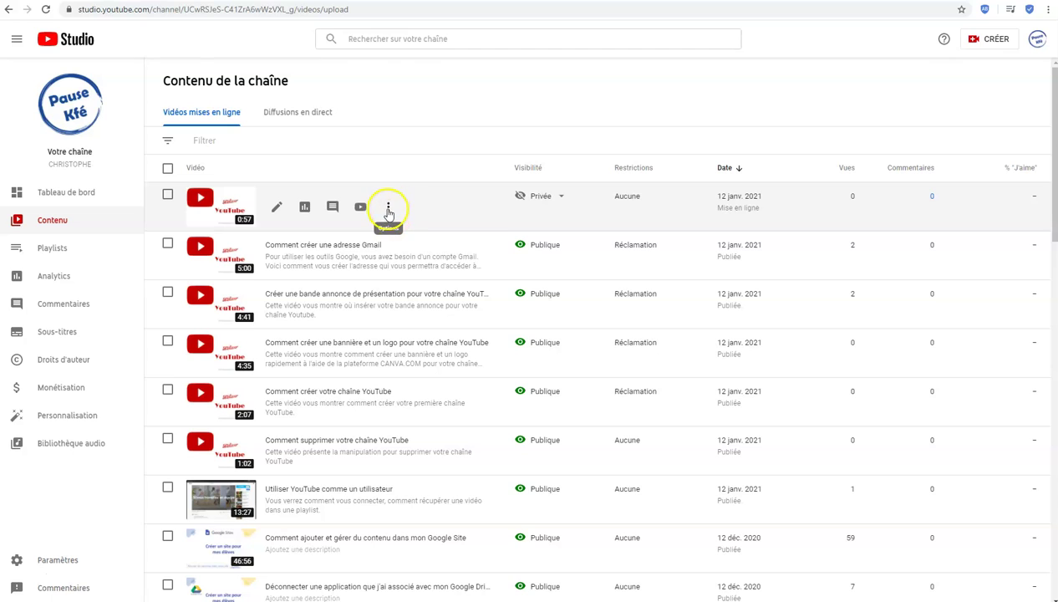
Open the title and description editor of the private video and close it without saving.
{"action": "left_click", "coordinate": [388, 209]}
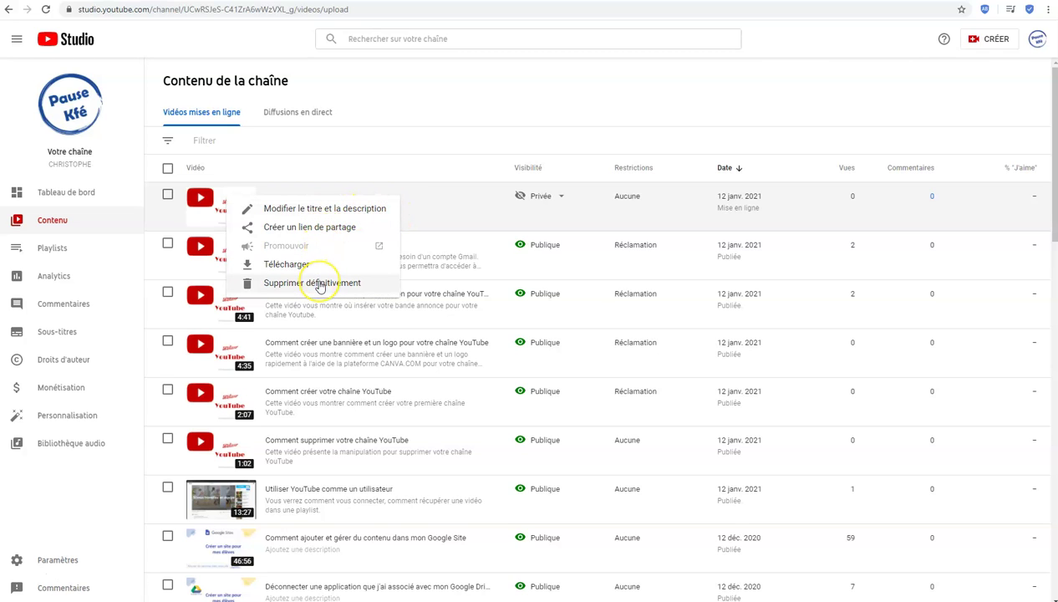
{"action": "left_click", "coordinate": [357, 210]}
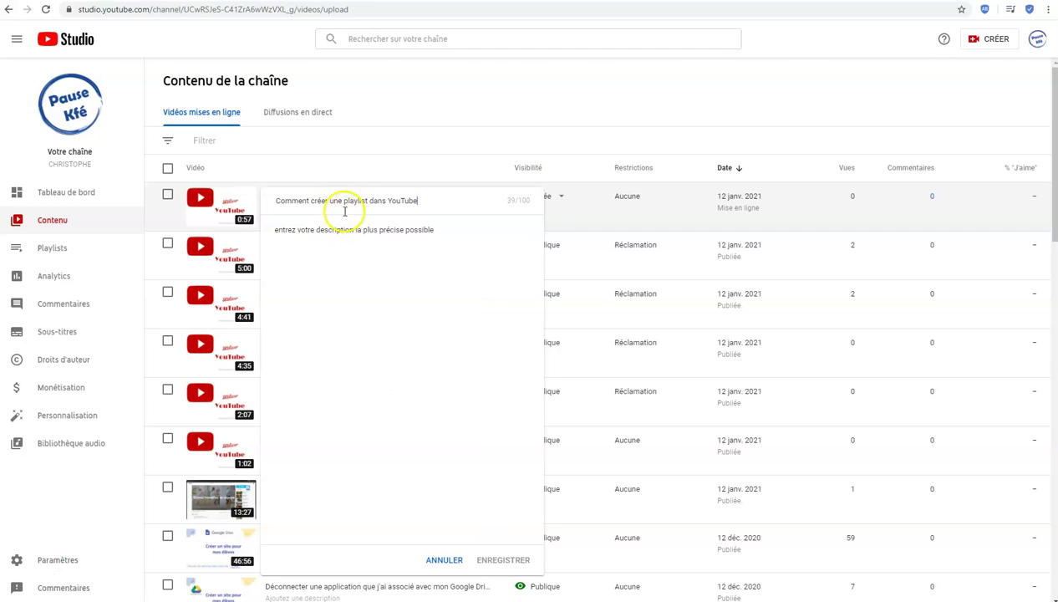
{"action": "left_click", "coordinate": [437, 560]}
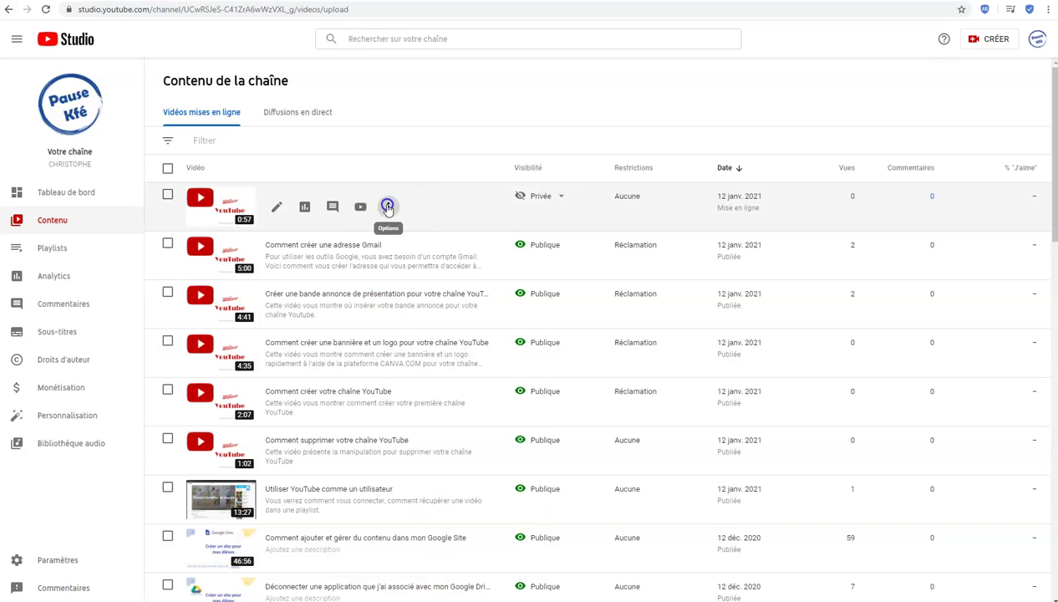
Examine the private video's additional options, including the share link, download and permanent deletion.
{"action": "left_click", "coordinate": [388, 207]}
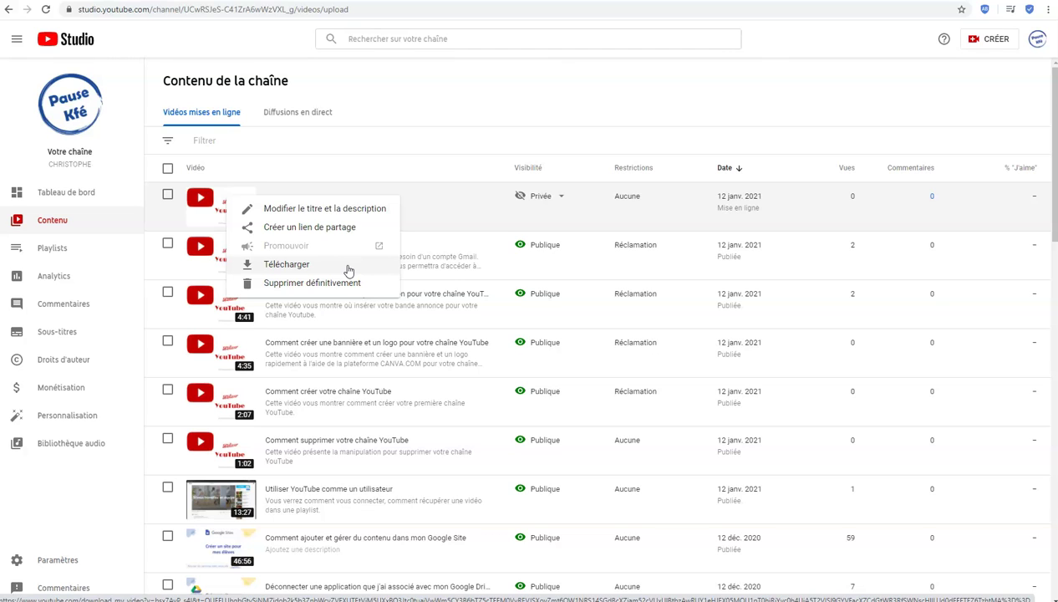
{"action": "left_click", "coordinate": [334, 271]}
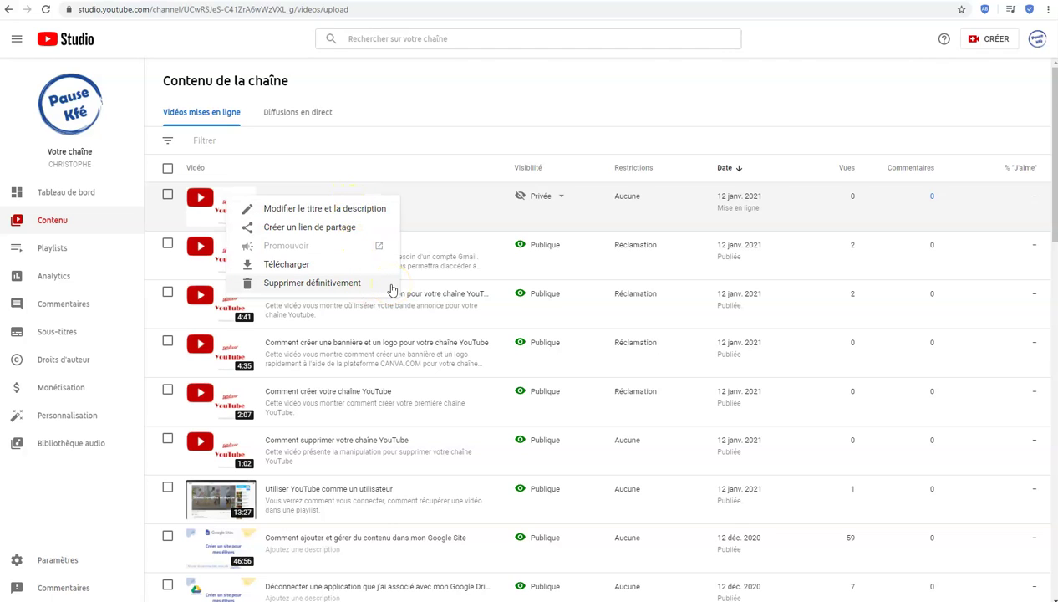
{"action": "left_click", "coordinate": [434, 171]}
{"action": "mouse_move", "coordinate": [253, 208]}
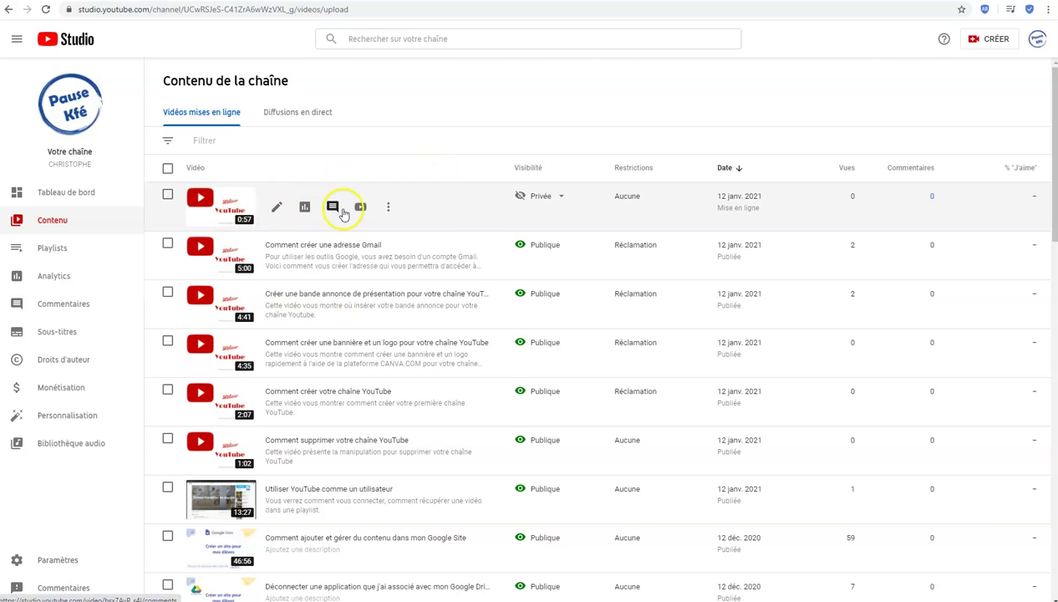
{"action": "left_click", "coordinate": [389, 208]}
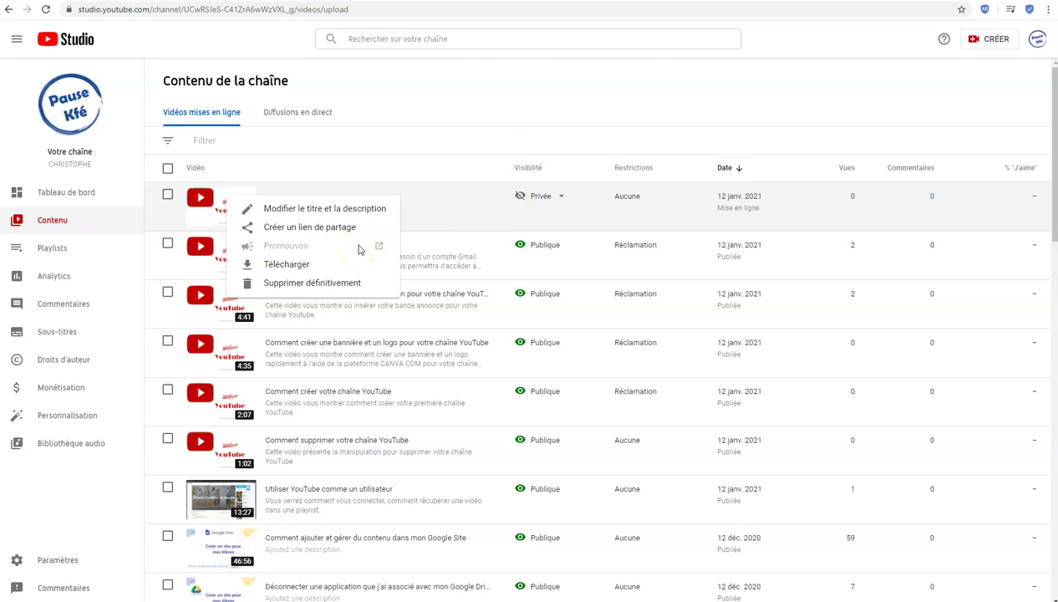
{"action": "left_click", "coordinate": [375, 171]}
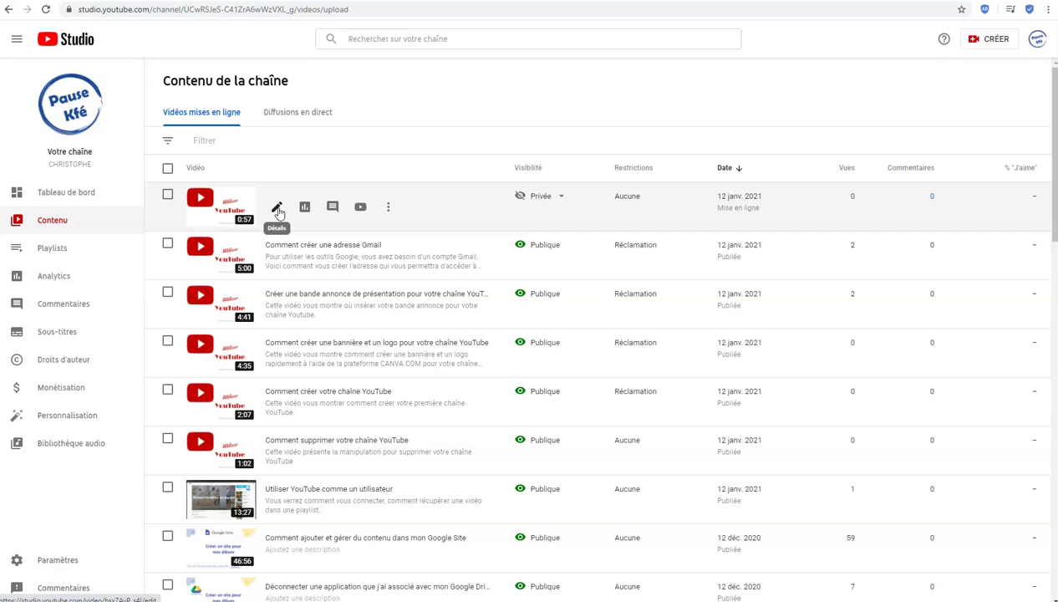
In the private video's details, expand the additional settings, disable "Autoriser l'intégration" and save the changes.
{"action": "left_click", "coordinate": [277, 208]}
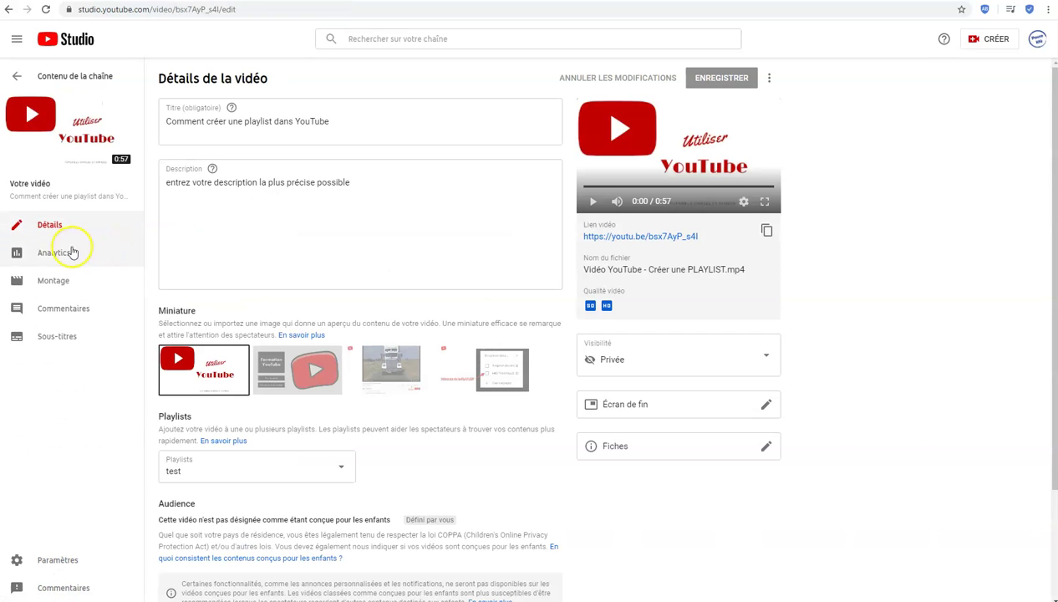
{"action": "scroll", "coordinate": [498, 210], "scroll_direction": "down", "scroll_amount": 2}
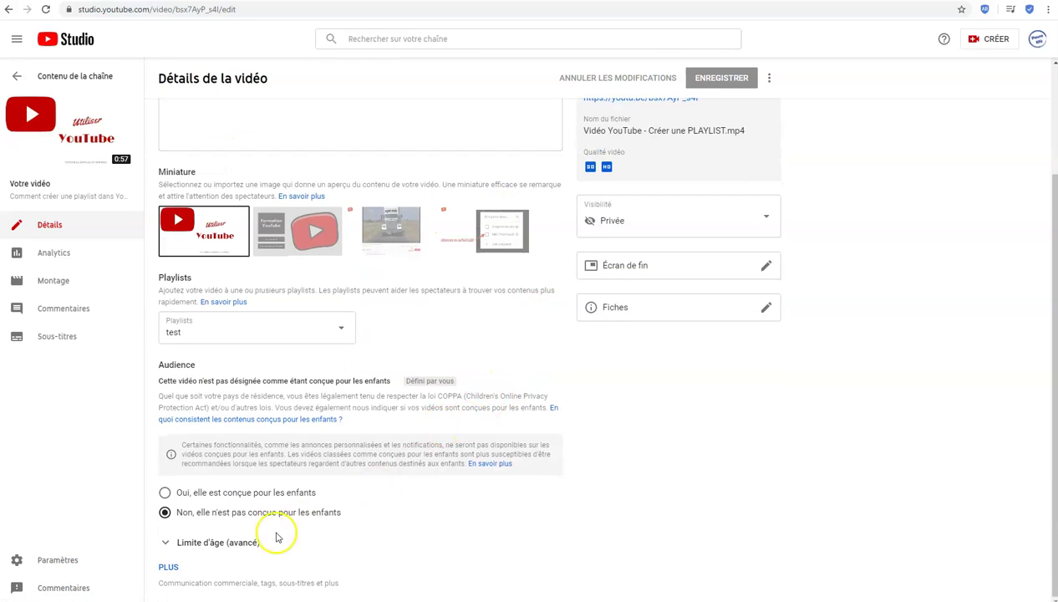
{"action": "left_click", "coordinate": [168, 567]}
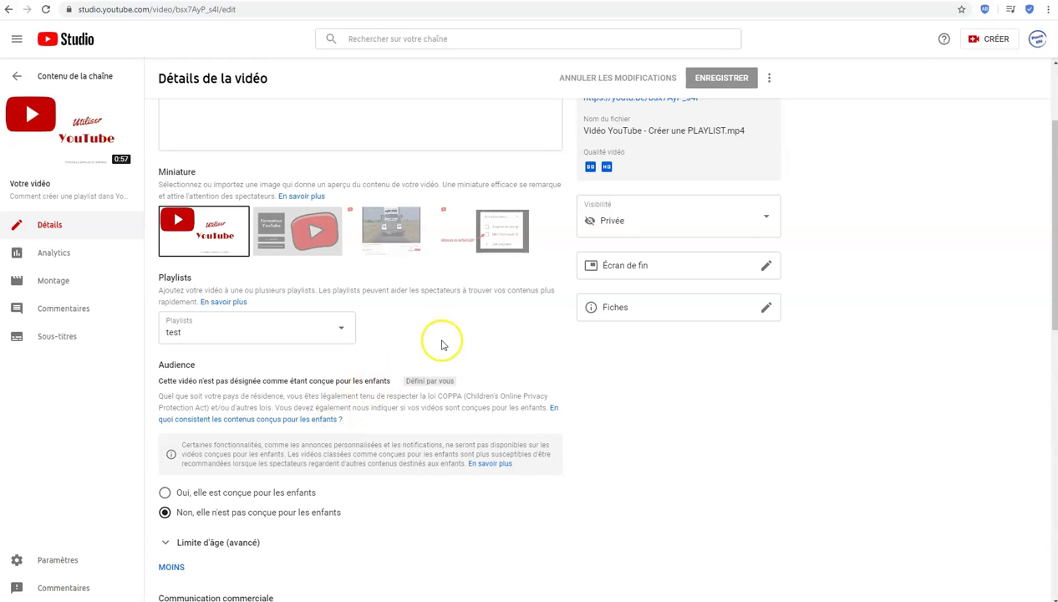
{"action": "scroll", "coordinate": [442, 344], "scroll_direction": "down", "scroll_amount": 5}
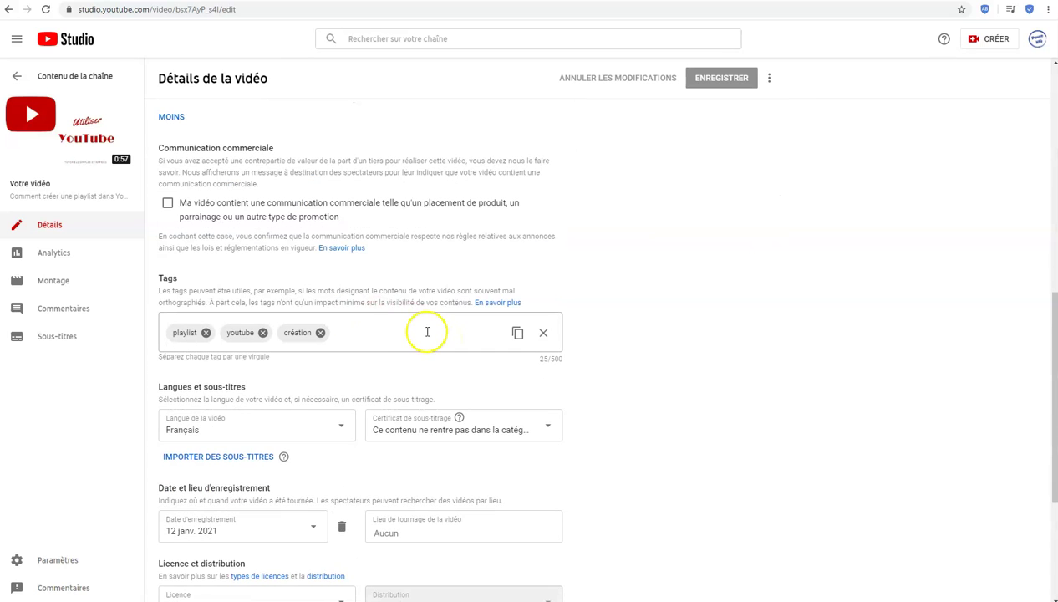
{"action": "scroll", "coordinate": [427, 329], "scroll_direction": "down", "scroll_amount": 2}
{"action": "scroll", "coordinate": [348, 360], "scroll_direction": "down", "scroll_amount": 2}
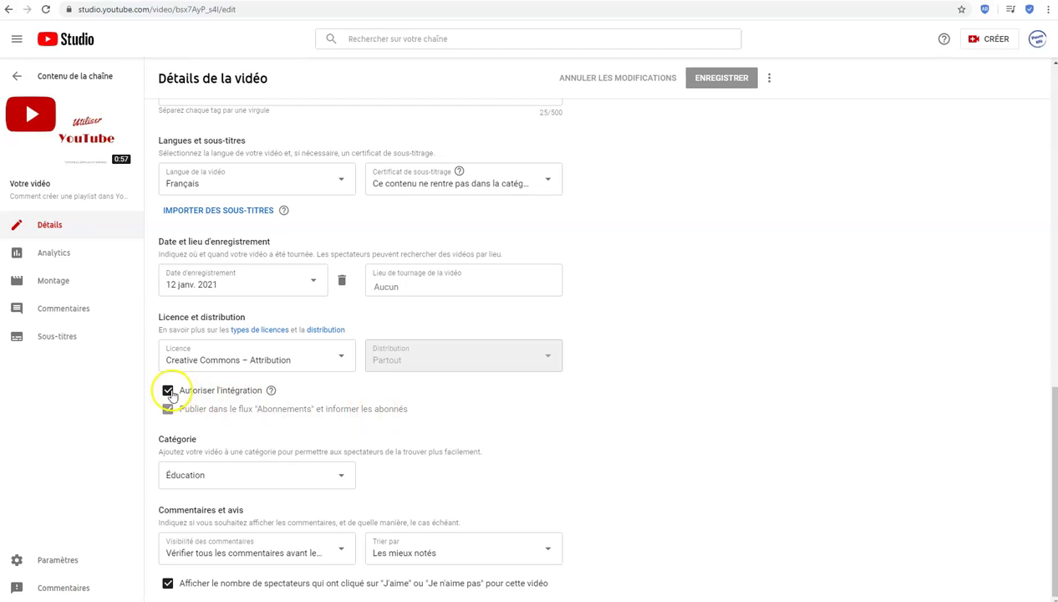
{"action": "left_click", "coordinate": [169, 390]}
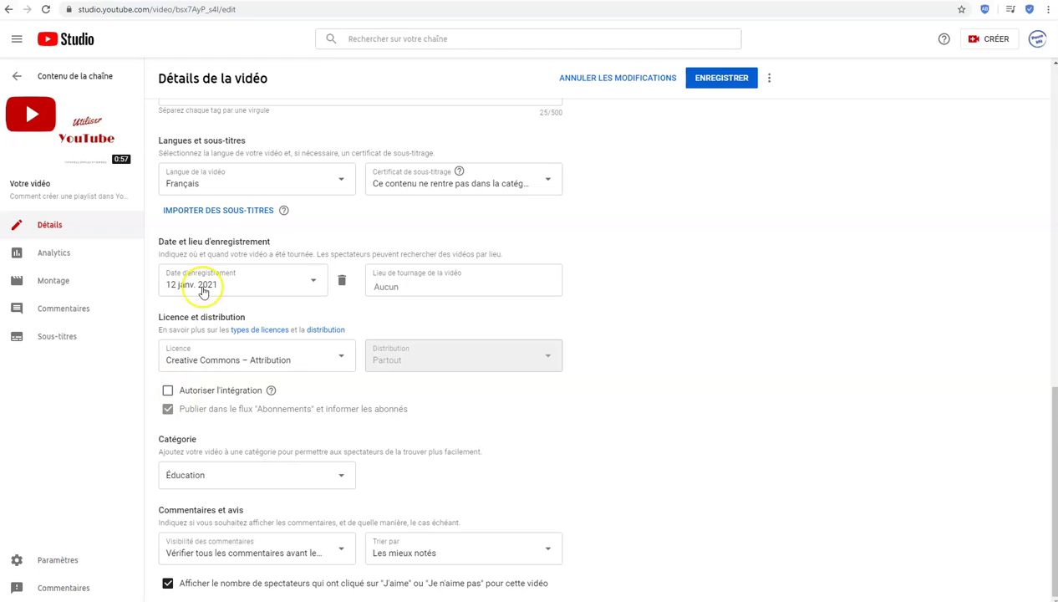
{"action": "left_click", "coordinate": [728, 80]}
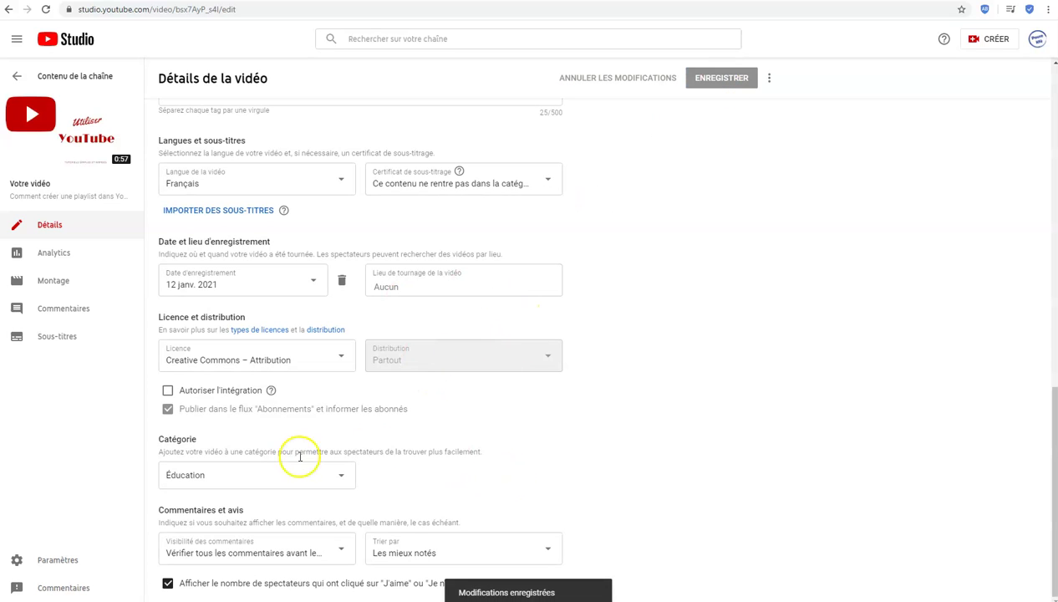
Copy the video's link from its details page to the clipboard.
{"action": "scroll", "coordinate": [609, 394], "scroll_direction": "up", "scroll_amount": 10}
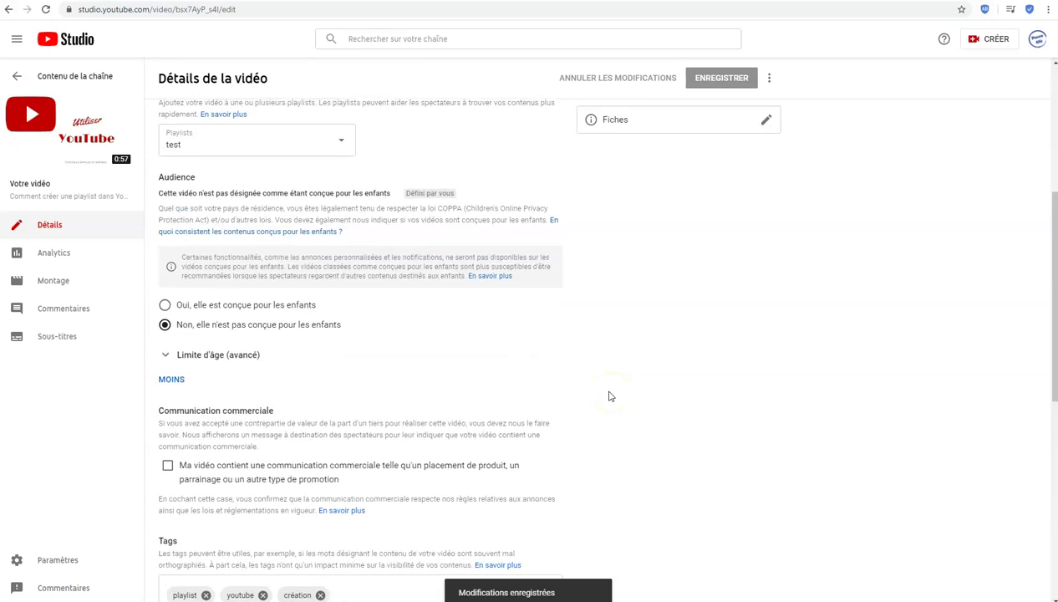
{"action": "scroll", "coordinate": [609, 396], "scroll_direction": "up", "scroll_amount": 1}
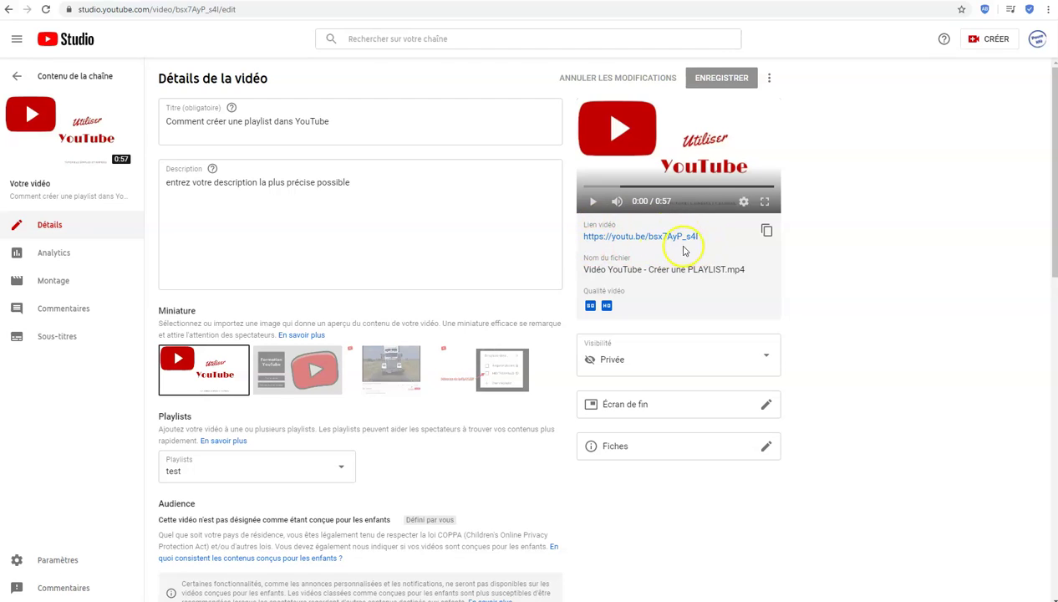
{"action": "left_click", "coordinate": [768, 232]}
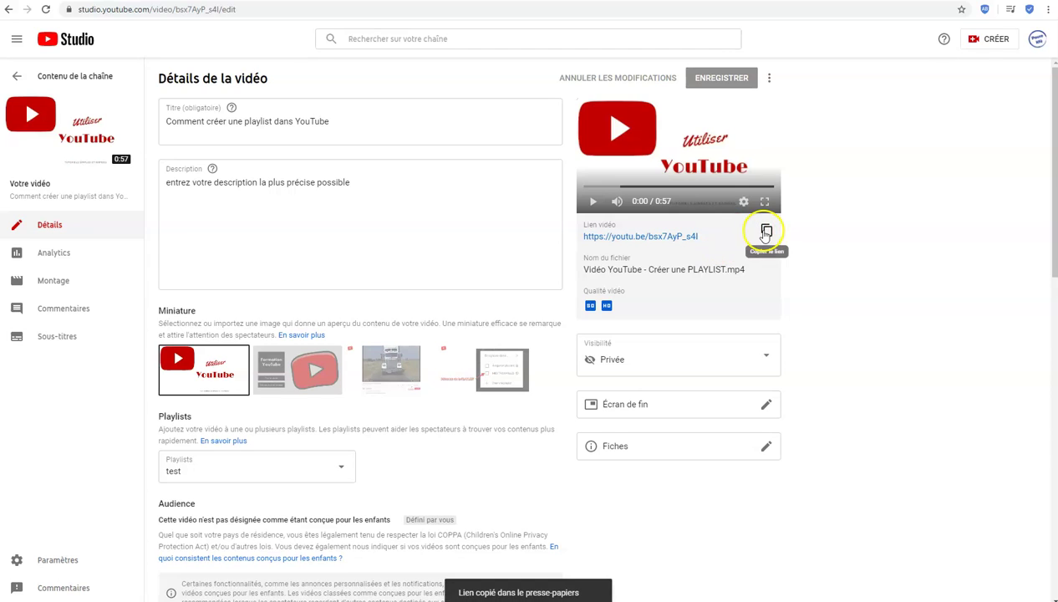
Open the video's analytics and switch the real-time views to the last 48 hours and back to the last 60 minutes.
{"action": "scroll", "coordinate": [706, 280], "scroll_direction": "down", "scroll_amount": 3}
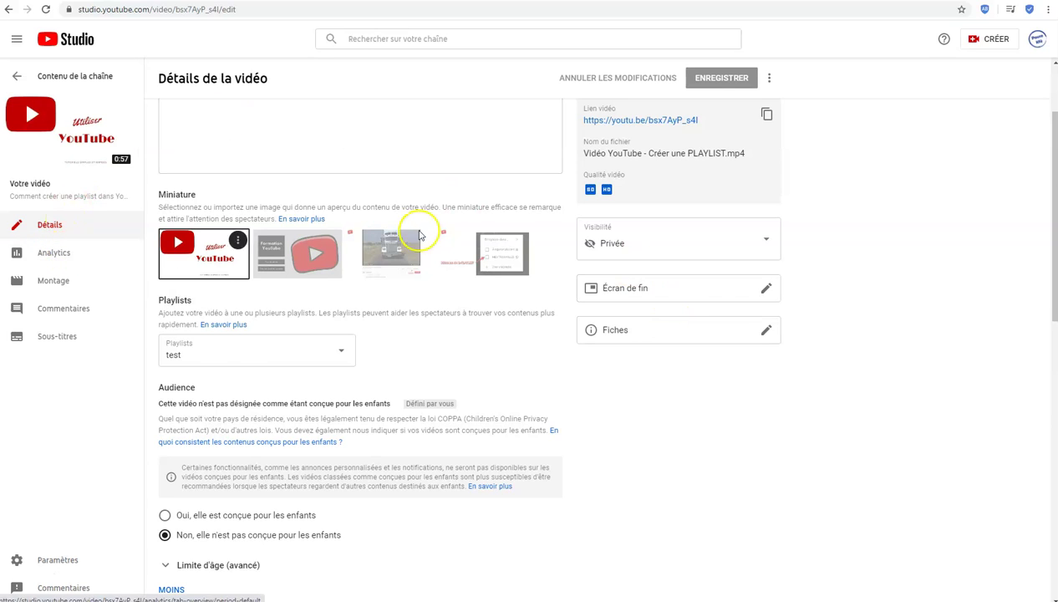
{"action": "scroll", "coordinate": [405, 230], "scroll_direction": "up", "scroll_amount": 2}
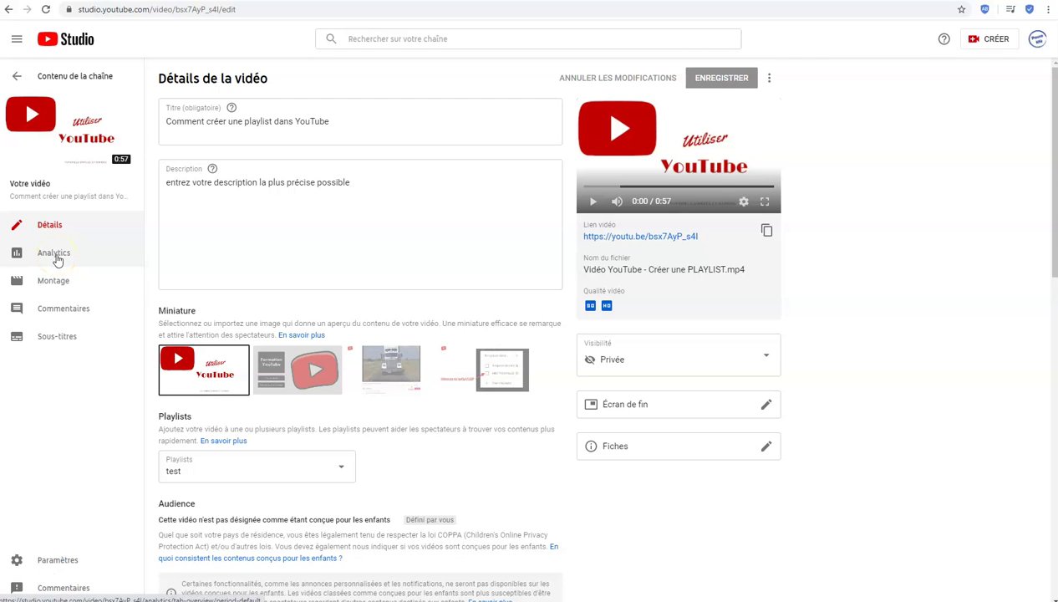
{"action": "left_click", "coordinate": [55, 256]}
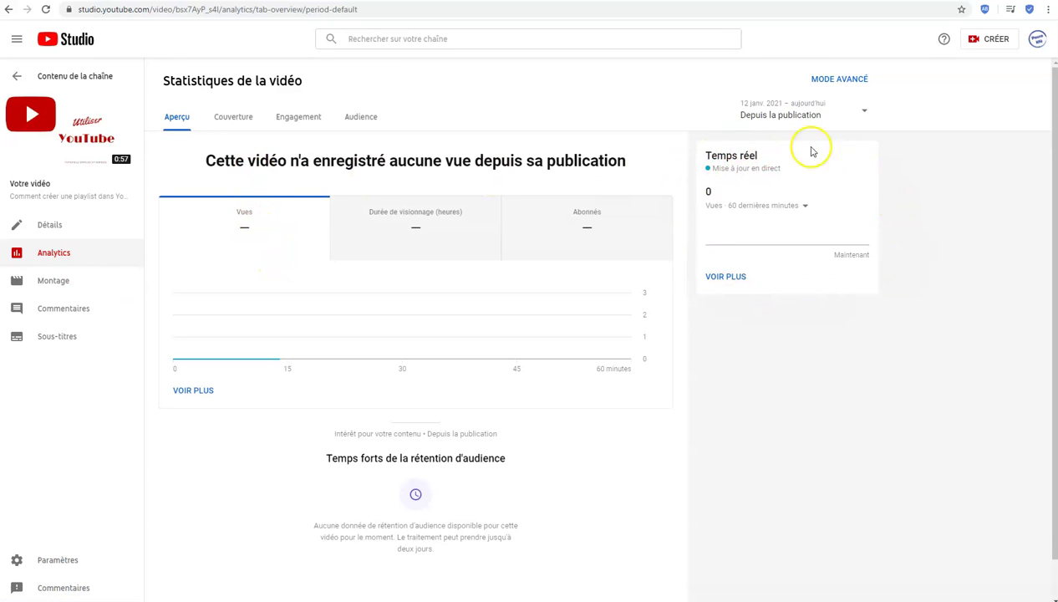
{"action": "left_click", "coordinate": [806, 206]}
{"action": "left_click", "coordinate": [788, 207]}
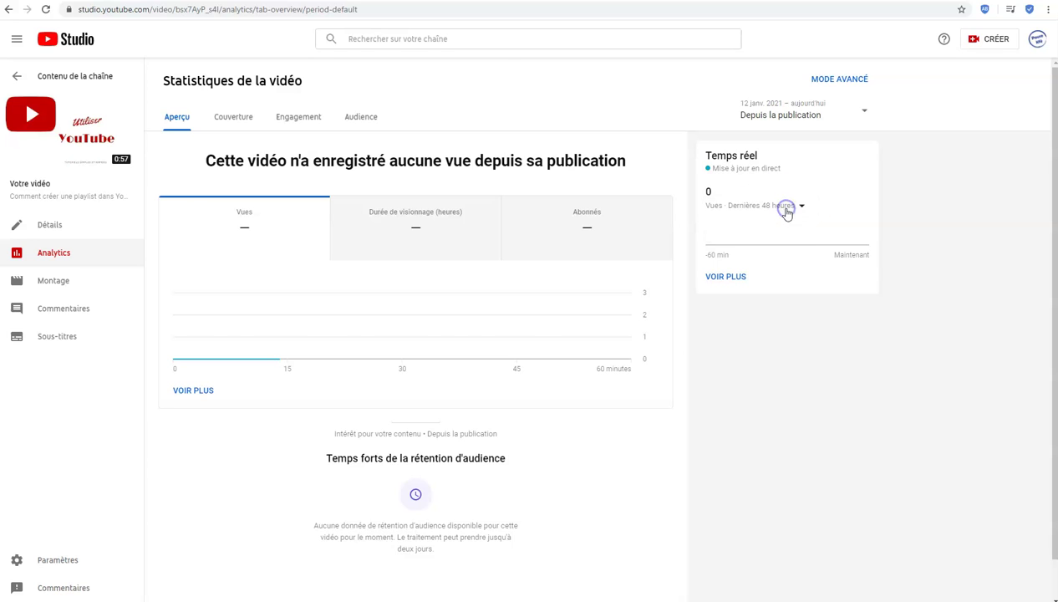
{"action": "left_click", "coordinate": [803, 207]}
{"action": "left_click", "coordinate": [790, 231]}
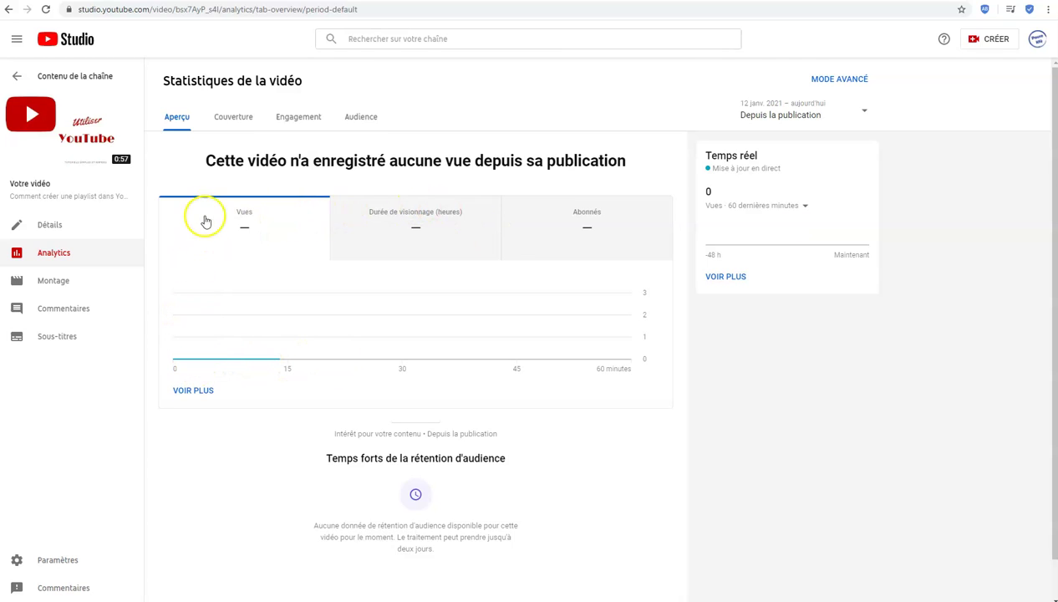
Examine the overview charts for views, watch time and subscribers, ending on the views chart.
{"action": "mouse_move", "coordinate": [279, 300]}
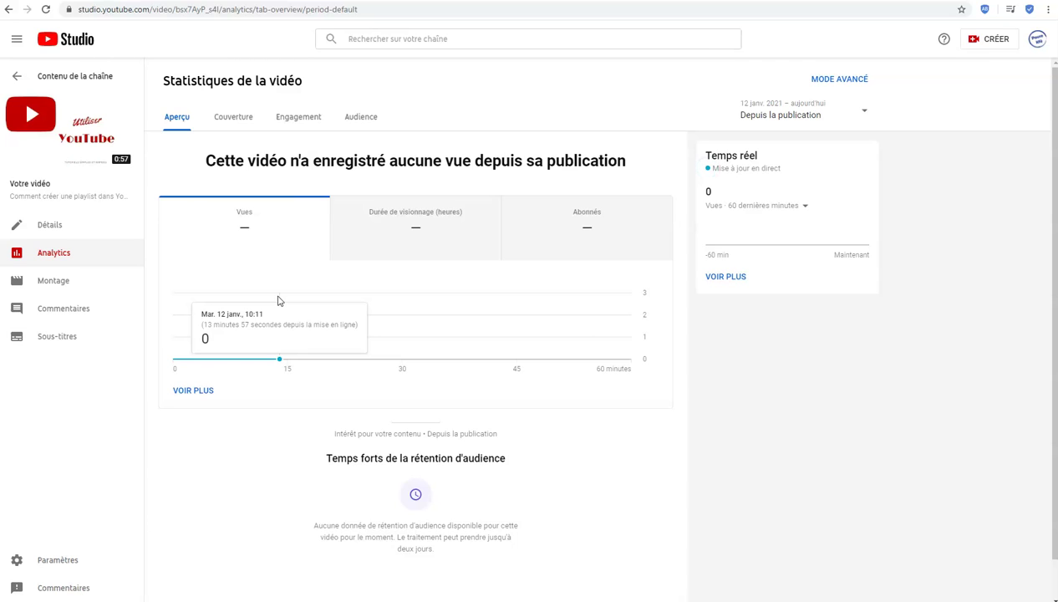
{"action": "left_click", "coordinate": [325, 305]}
{"action": "left_click", "coordinate": [407, 228]}
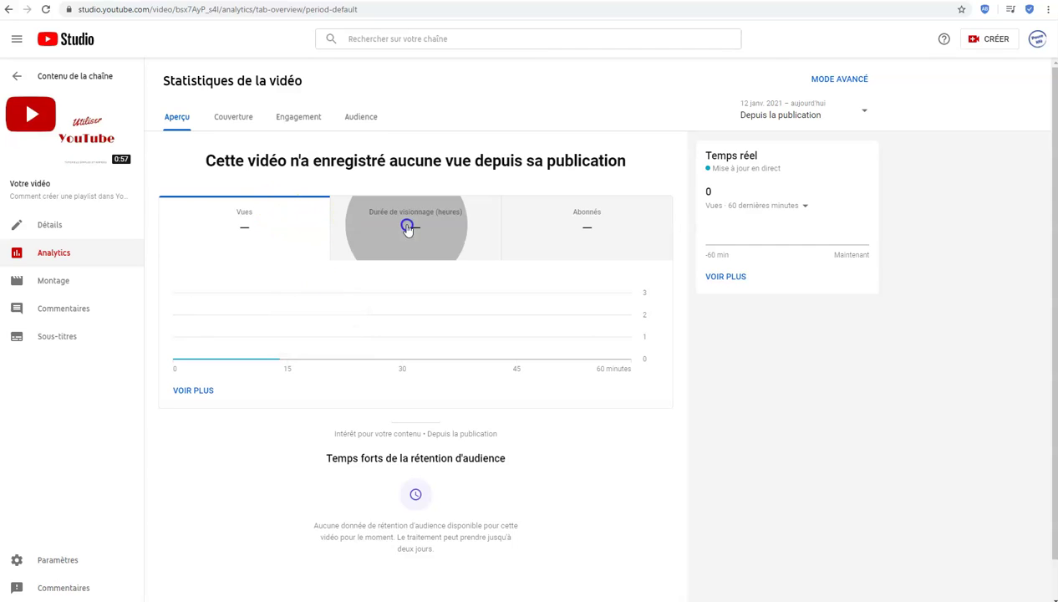
{"action": "mouse_move", "coordinate": [413, 221]}
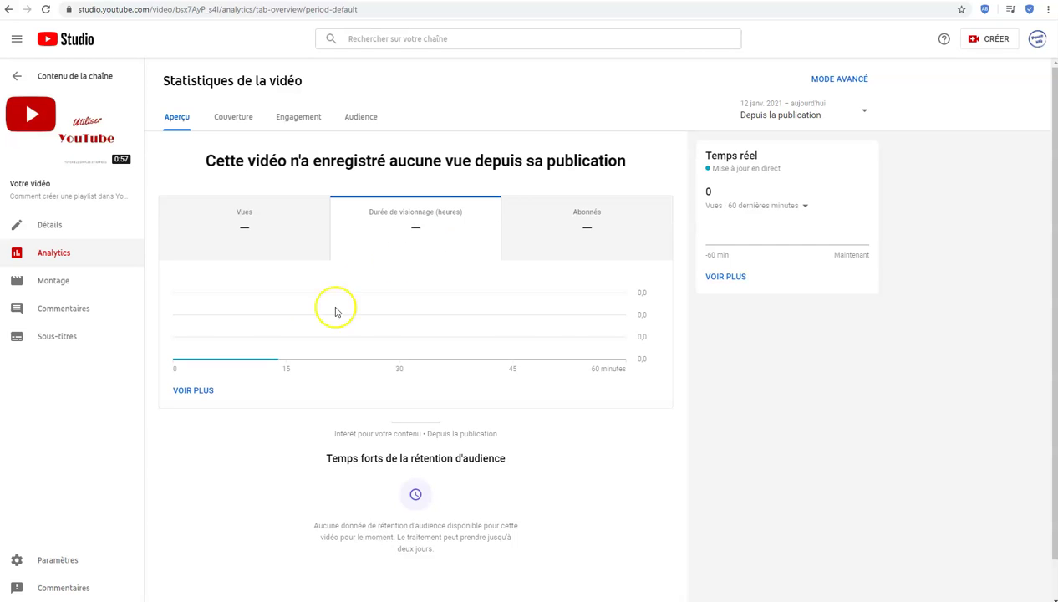
{"action": "mouse_move", "coordinate": [260, 344]}
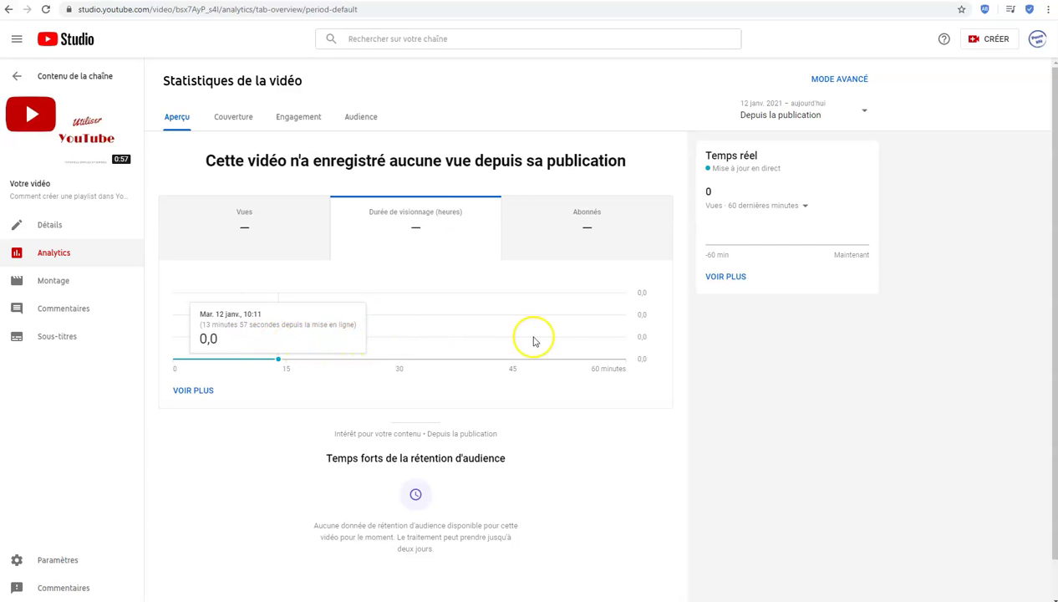
{"action": "left_click", "coordinate": [564, 227]}
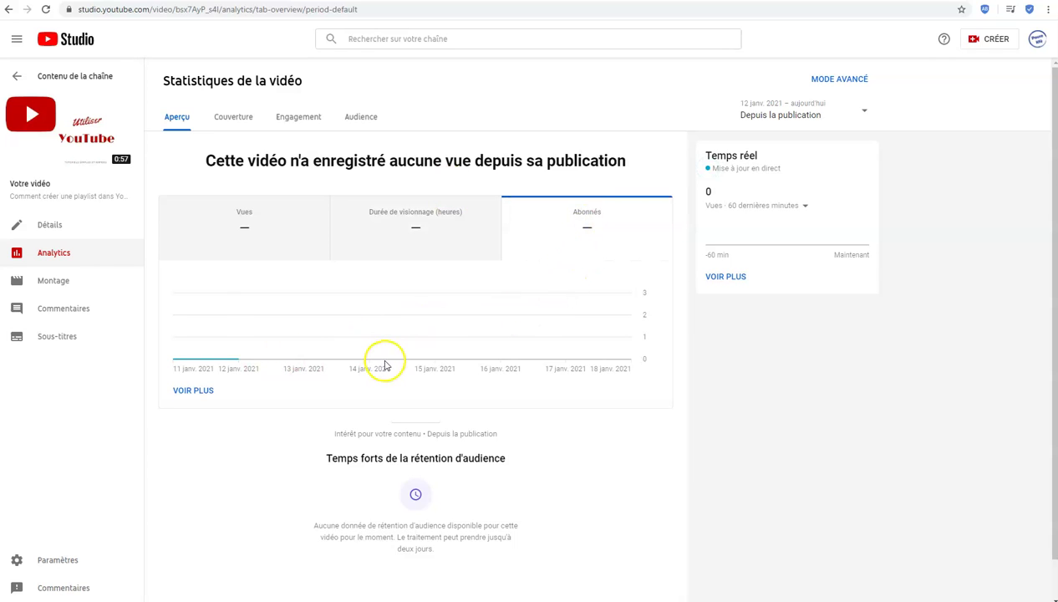
{"action": "mouse_move", "coordinate": [74, 132]}
{"action": "left_click", "coordinate": [256, 231]}
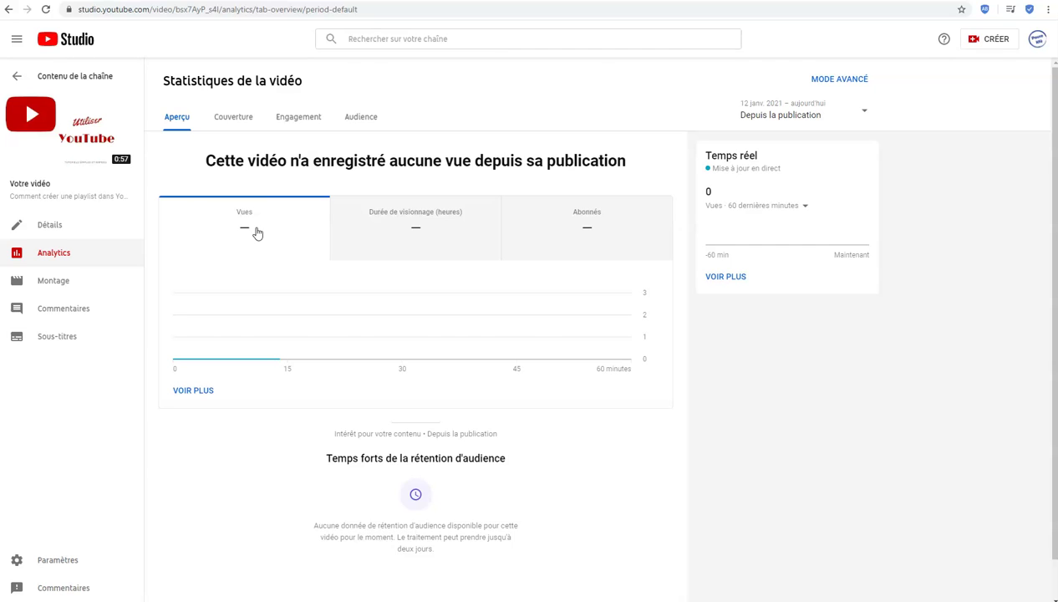
Display the click-through rate per impression chart in the video's Couverture statistics.
{"action": "left_click", "coordinate": [233, 117]}
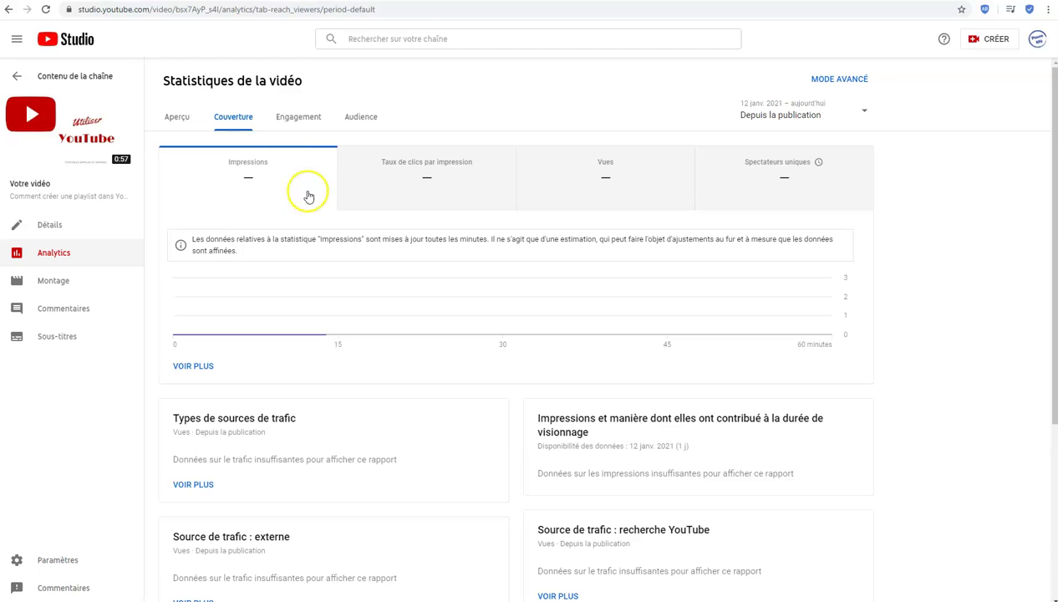
{"action": "left_click", "coordinate": [424, 189]}
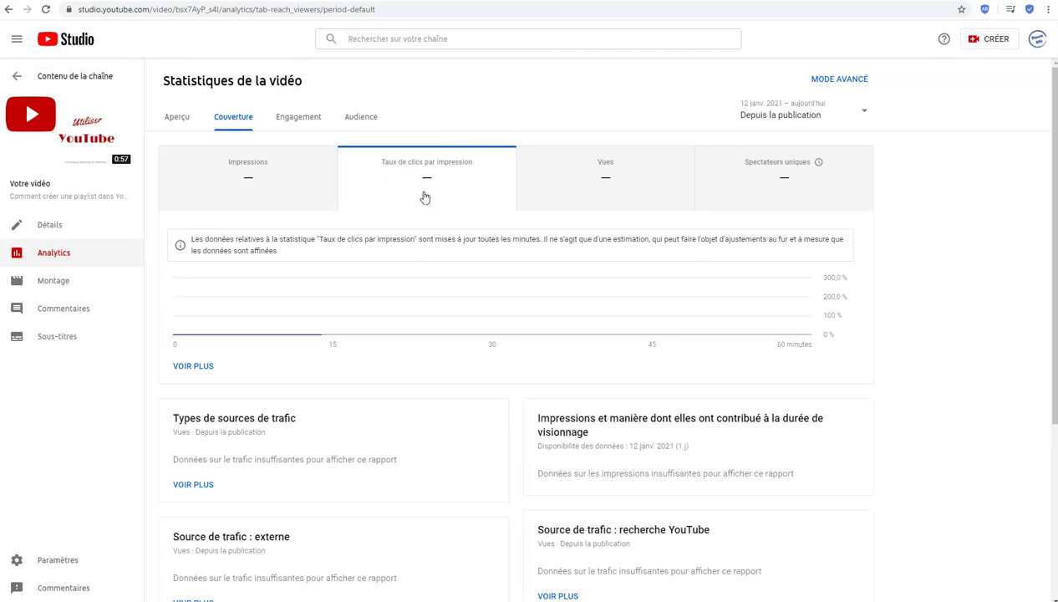
{"action": "mouse_move", "coordinate": [377, 318]}
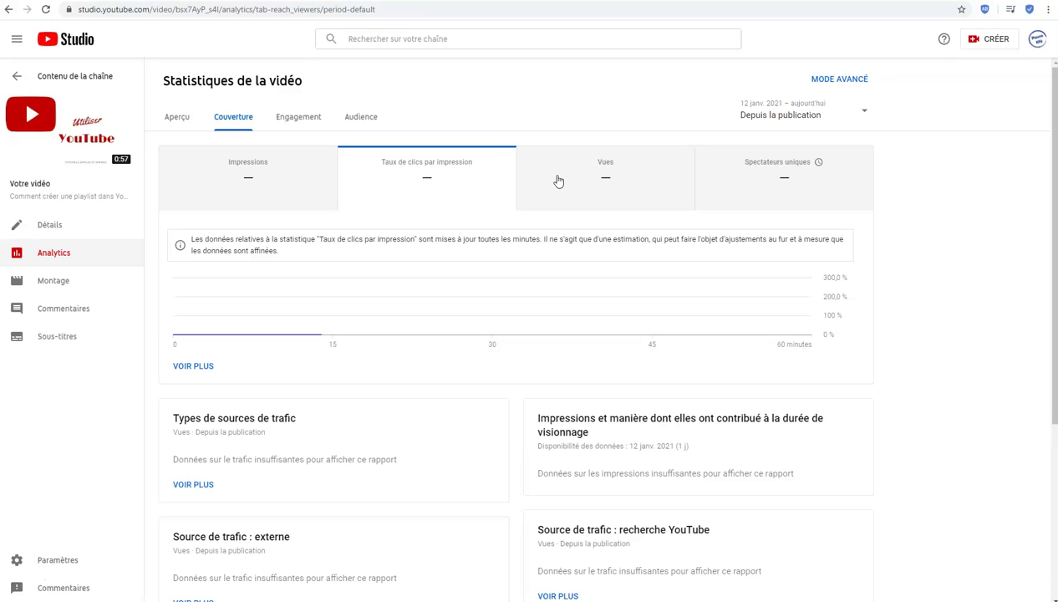
Display the views chart and the unique viewers chart in the video's Couverture statistics, inspecting the shaded 11–13 January period.
{"action": "left_click", "coordinate": [601, 184]}
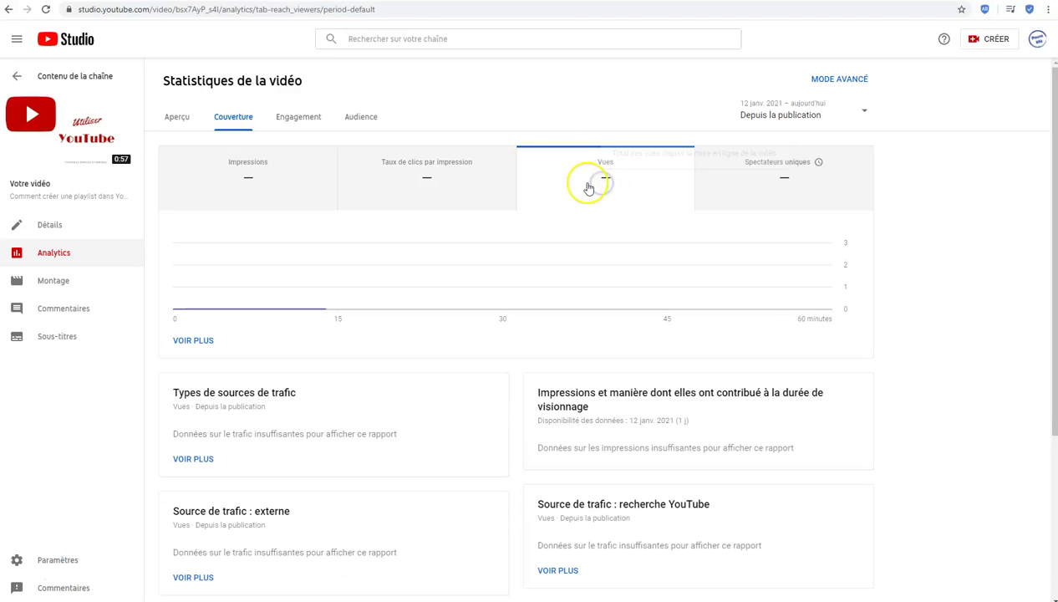
{"action": "left_click", "coordinate": [779, 192]}
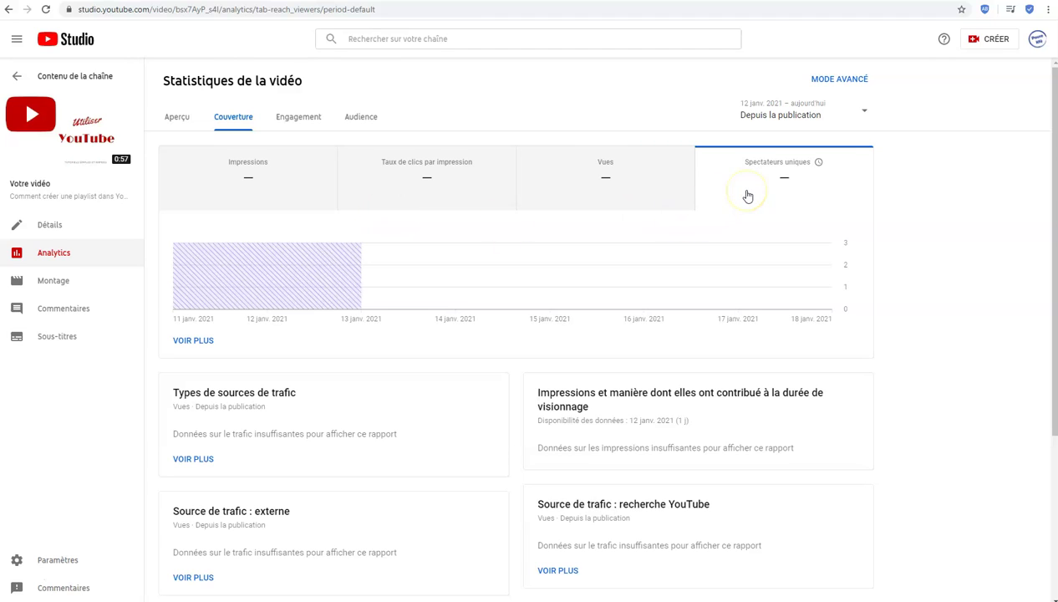
{"action": "mouse_move", "coordinate": [347, 277]}
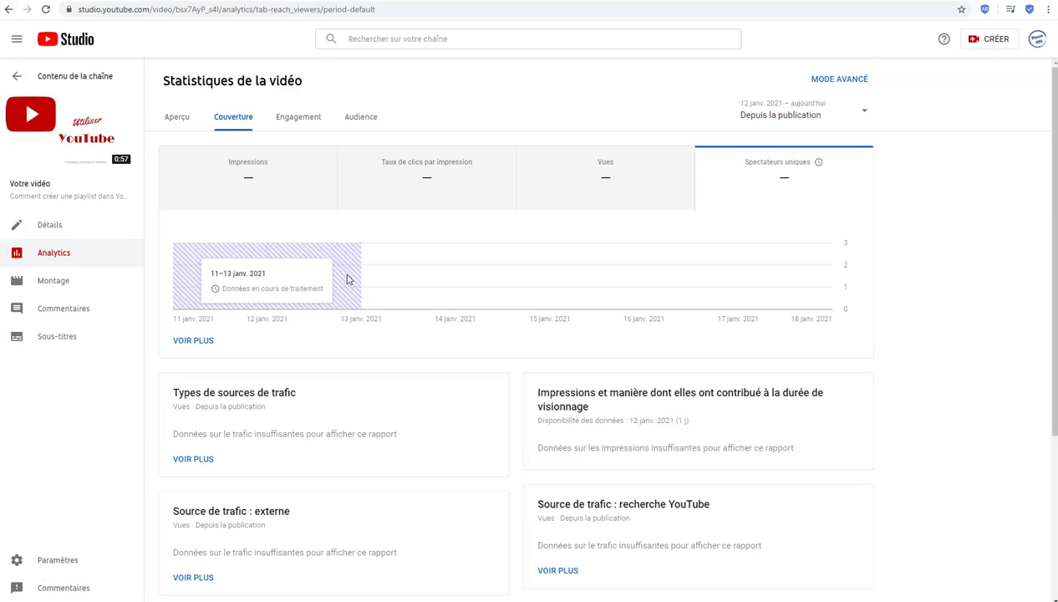
Display the video's Engagement statistics and inspect the latest point on the watch time chart.
{"action": "left_click", "coordinate": [309, 120]}
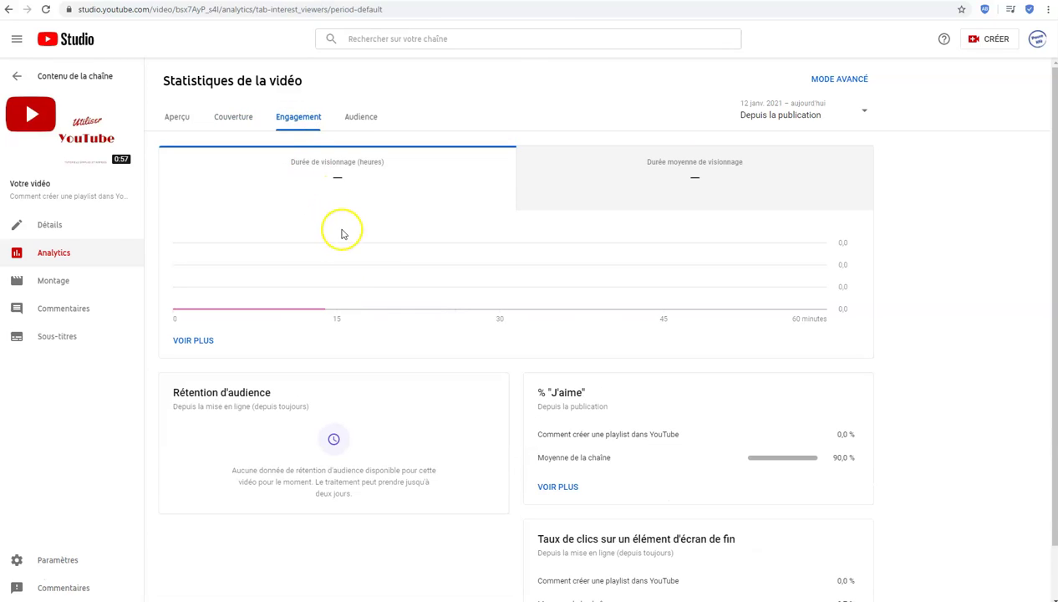
{"action": "mouse_move", "coordinate": [385, 253]}
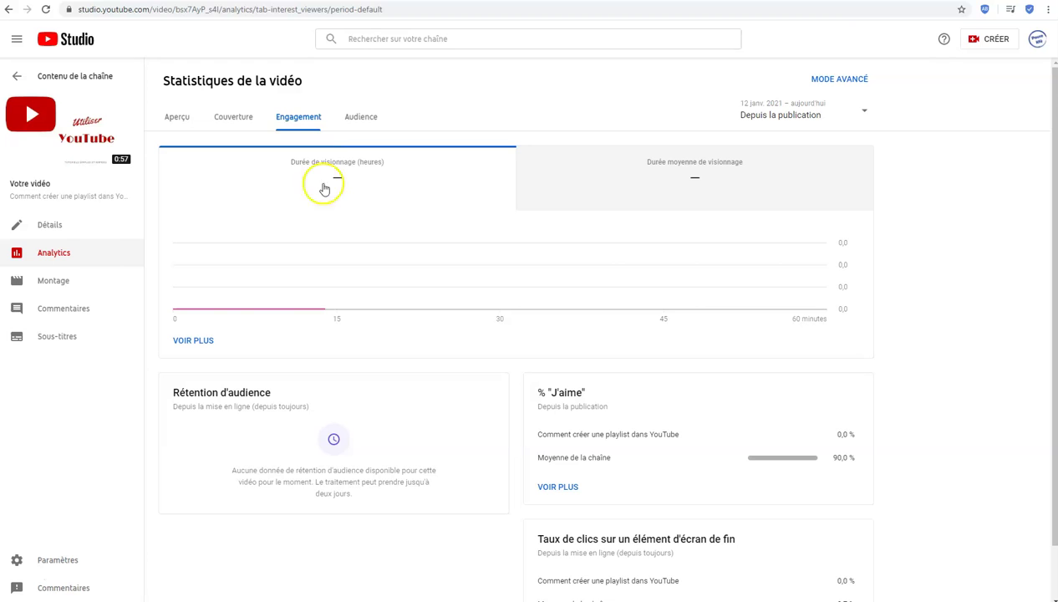
{"action": "mouse_move", "coordinate": [483, 281]}
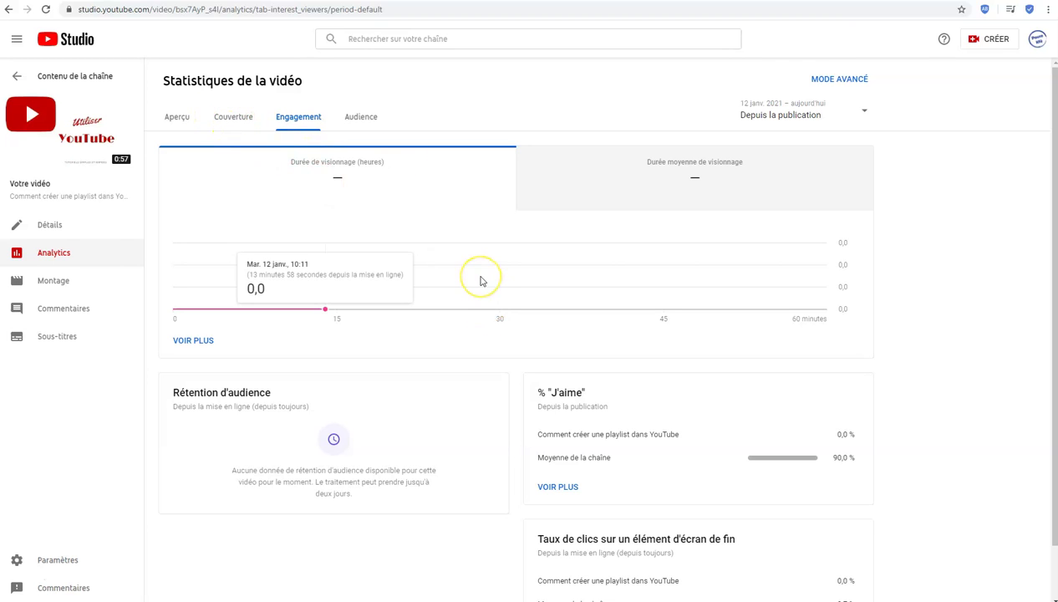
Review the video's Audience statistics, including subscriber watch time, age and gender, top regions and subtitle languages.
{"action": "left_click", "coordinate": [361, 118]}
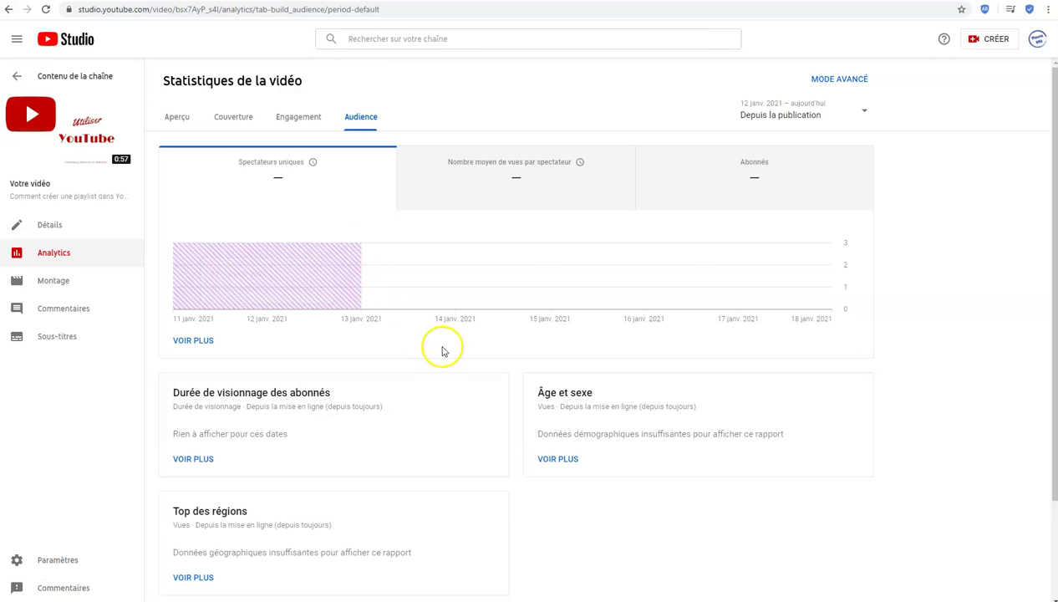
{"action": "scroll", "coordinate": [449, 366], "scroll_direction": "down", "scroll_amount": 1}
{"action": "mouse_move", "coordinate": [232, 316]}
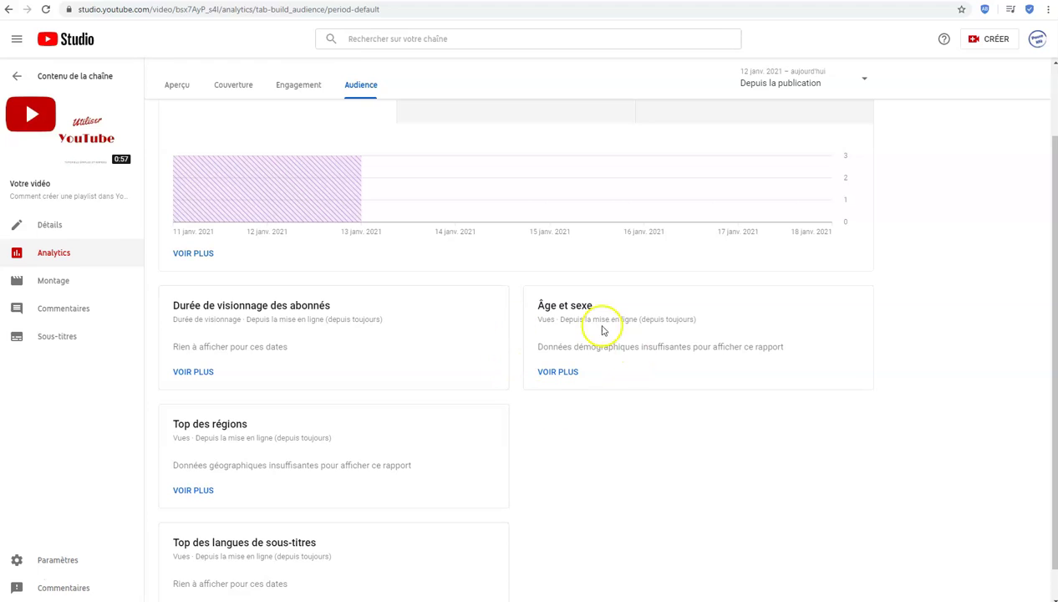
{"action": "scroll", "coordinate": [349, 441], "scroll_direction": "down", "scroll_amount": 1}
{"action": "scroll", "coordinate": [408, 380], "scroll_direction": "up", "scroll_amount": 1}
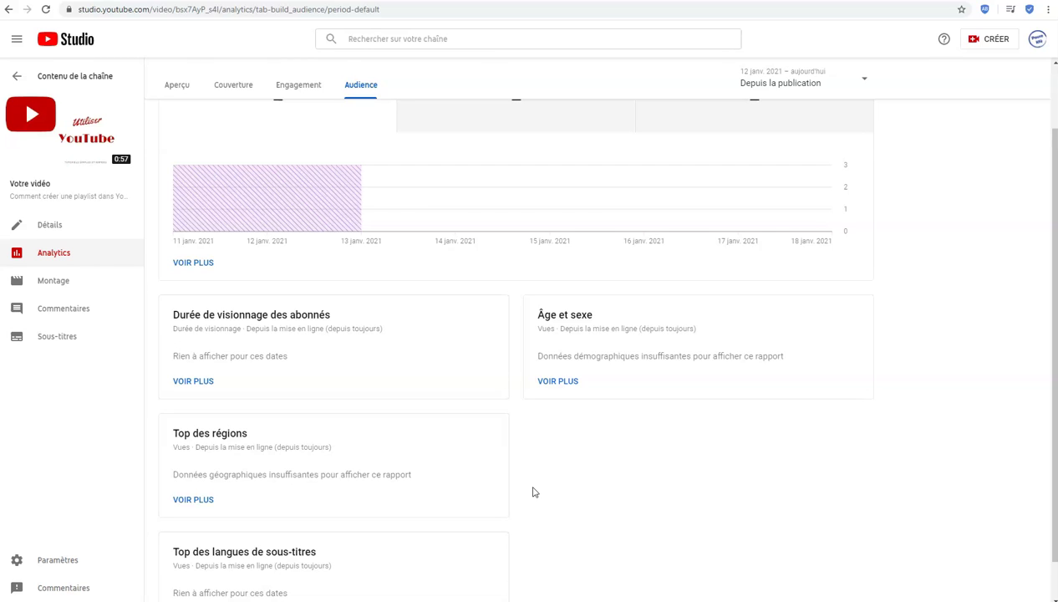
{"action": "scroll", "coordinate": [656, 468], "scroll_direction": "up", "scroll_amount": 1}
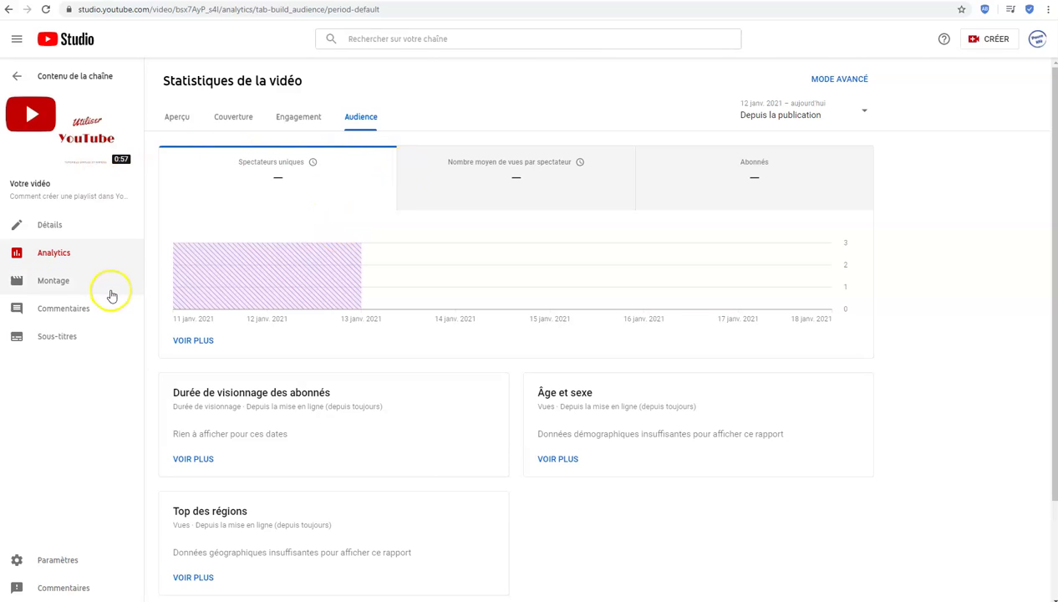
Open the video in the Montage editor and play its opening seconds, pausing at about 04:03.
{"action": "left_click", "coordinate": [54, 283]}
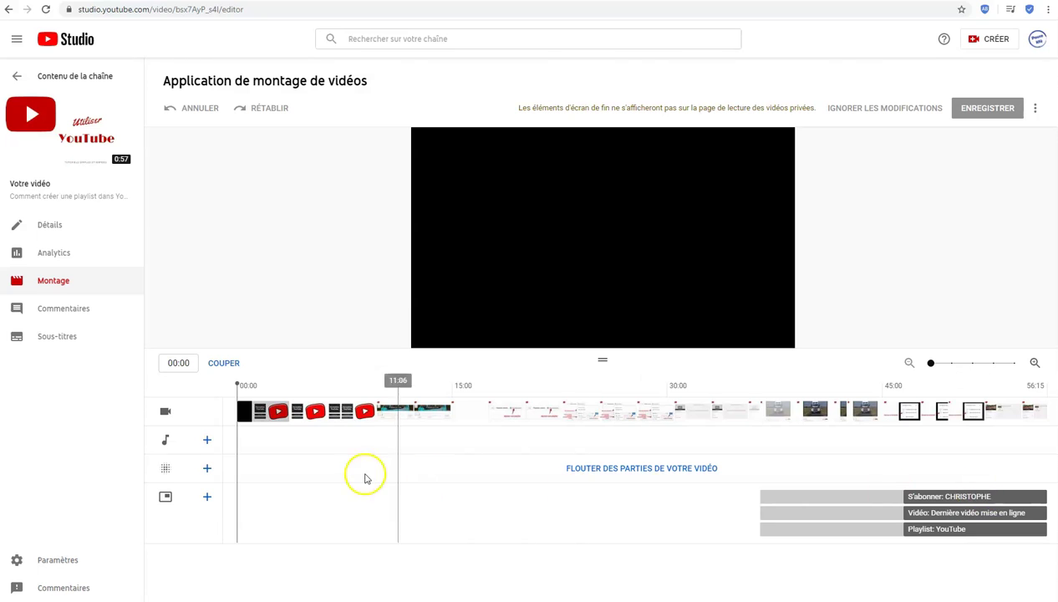
{"action": "mouse_move", "coordinate": [482, 255]}
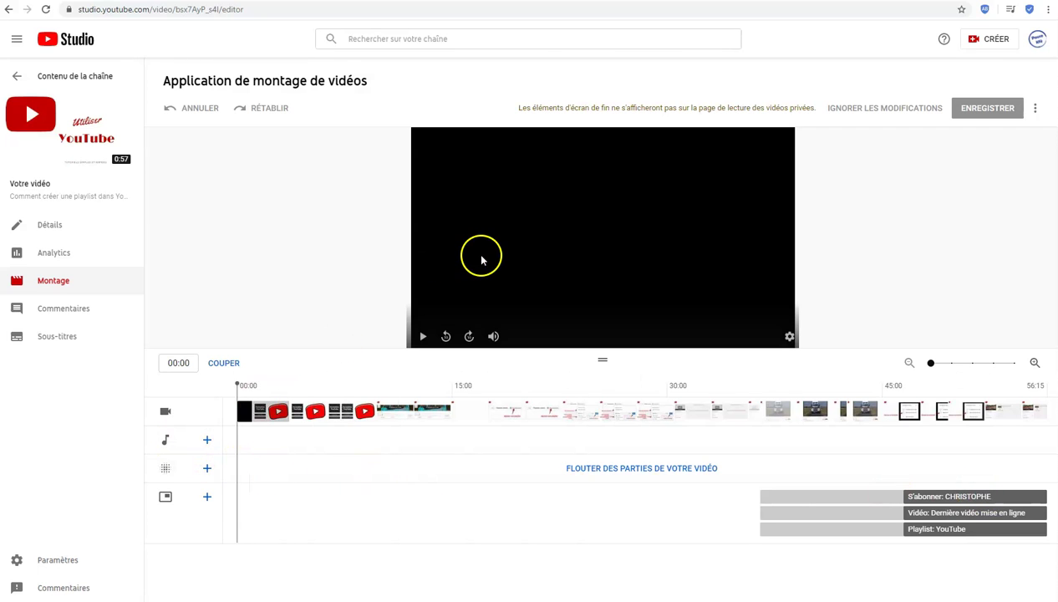
{"action": "left_click", "coordinate": [423, 336]}
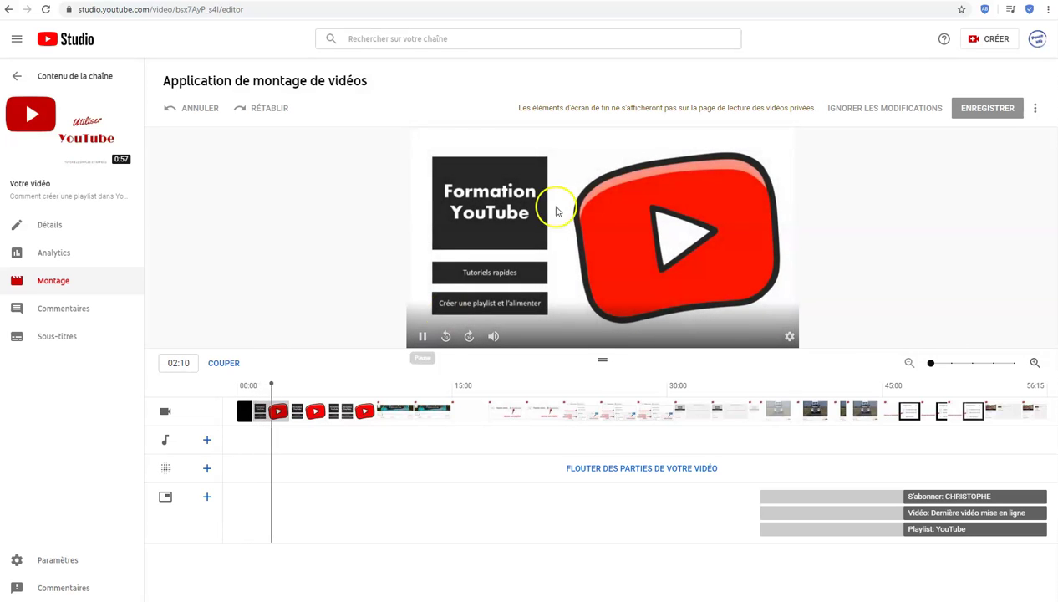
{"action": "left_click", "coordinate": [422, 336]}
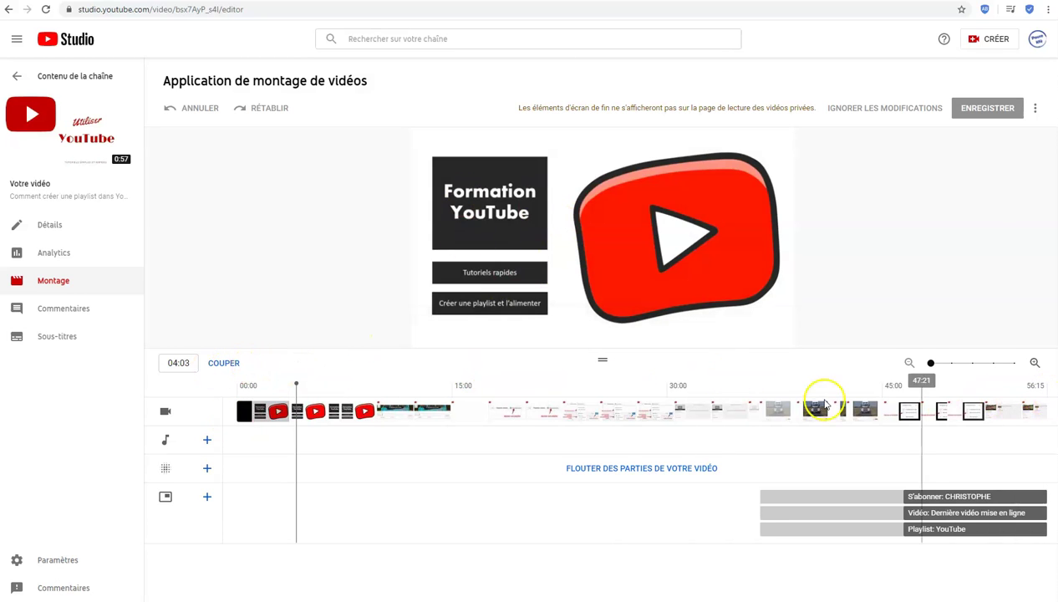
Open the free music tracks for the video's audio track and browse the list.
{"action": "left_click", "coordinate": [207, 442]}
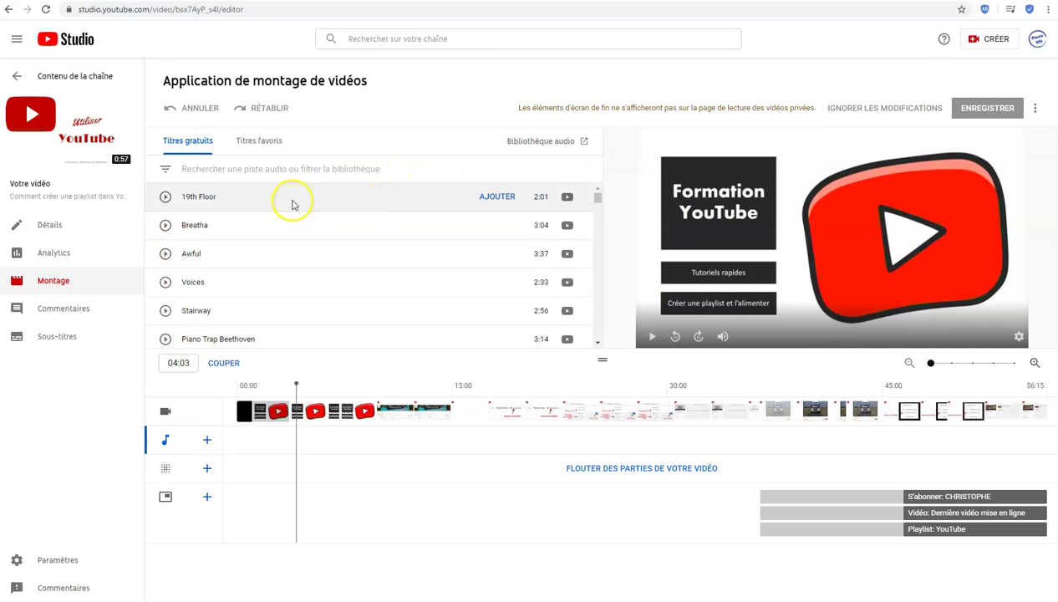
{"action": "scroll", "coordinate": [293, 295], "scroll_direction": "down", "scroll_amount": 3}
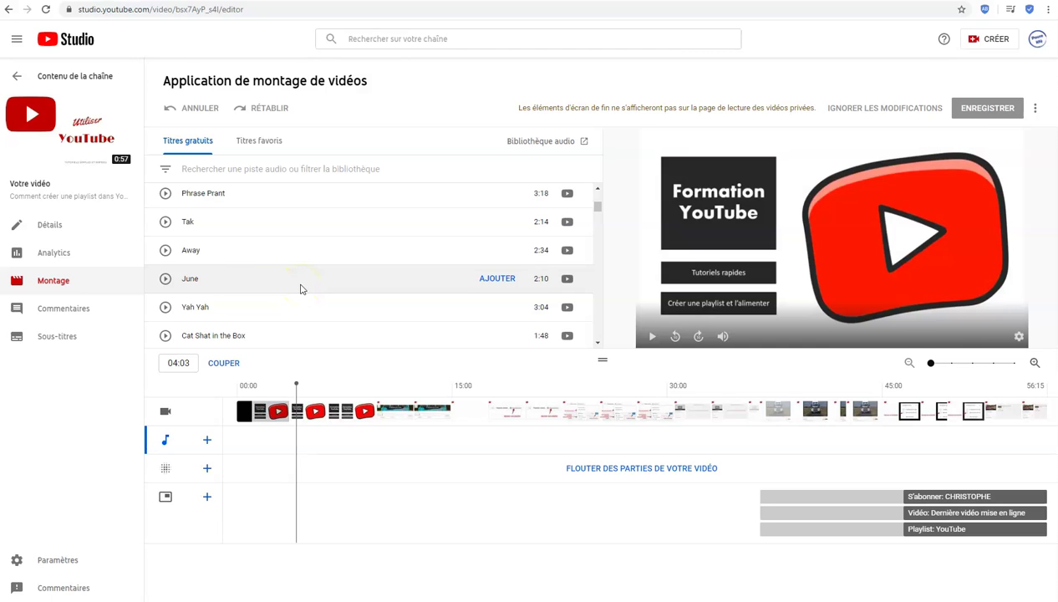
{"action": "scroll", "coordinate": [301, 288], "scroll_direction": "up", "scroll_amount": 3}
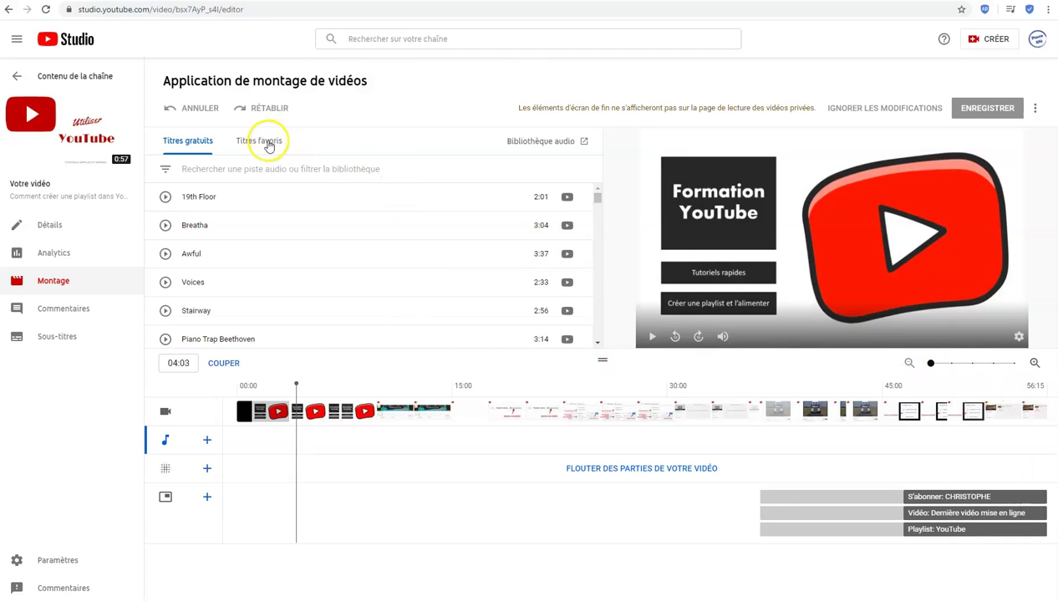
Filter the free audio tracks to those with a duration under 1:00.
{"action": "left_click", "coordinate": [266, 168]}
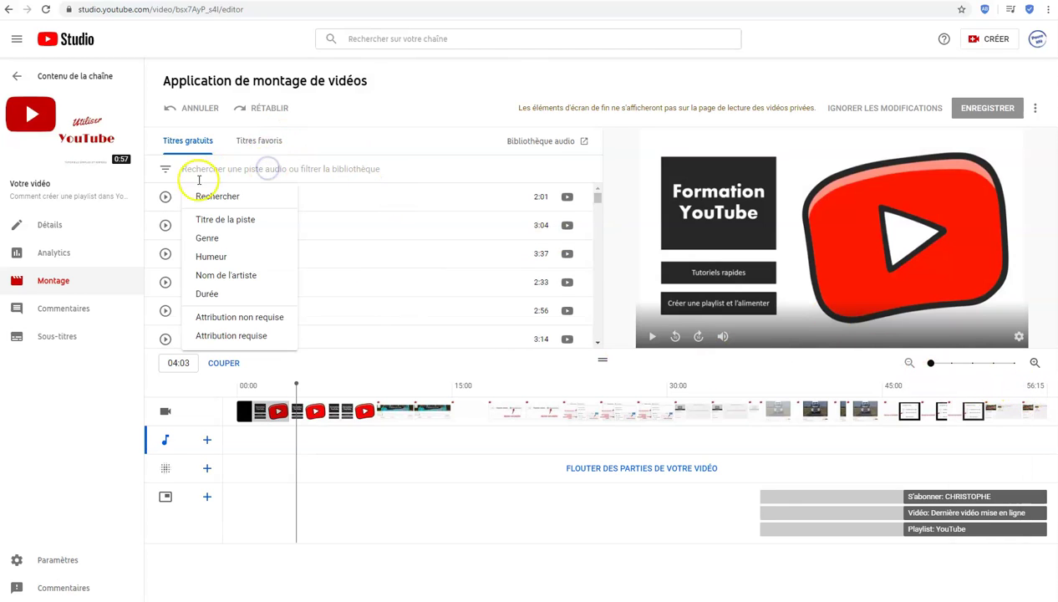
{"action": "left_click", "coordinate": [204, 293]}
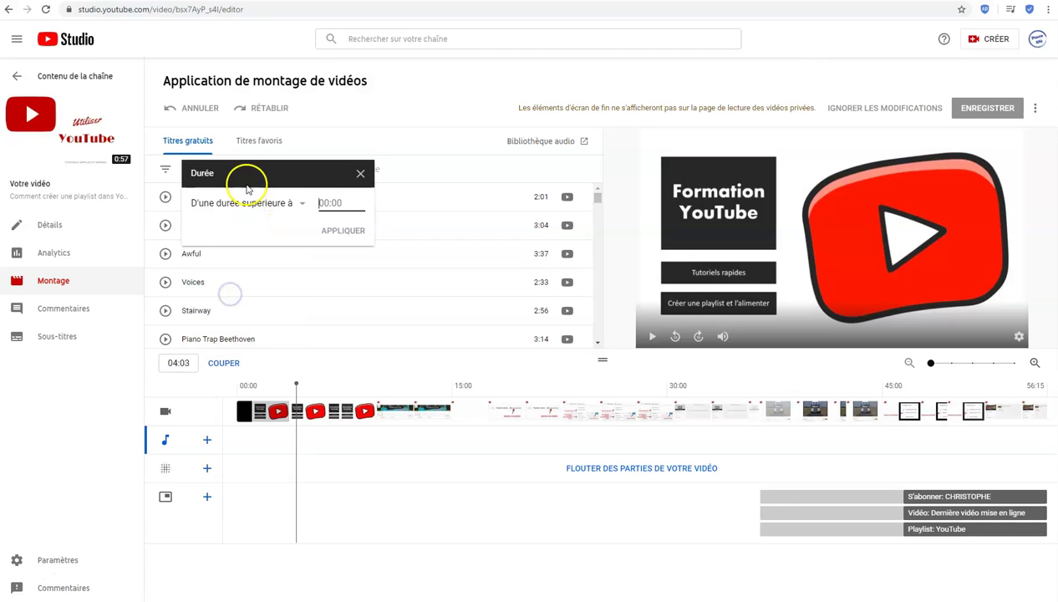
{"action": "left_click", "coordinate": [302, 203]}
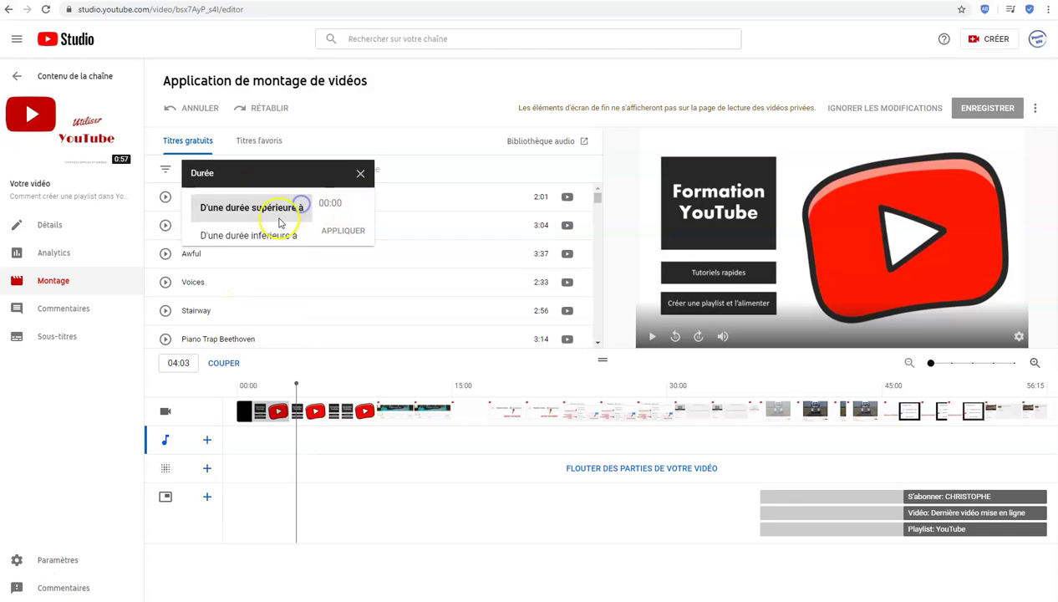
{"action": "left_click", "coordinate": [266, 236]}
{"action": "left_click", "coordinate": [321, 203]}
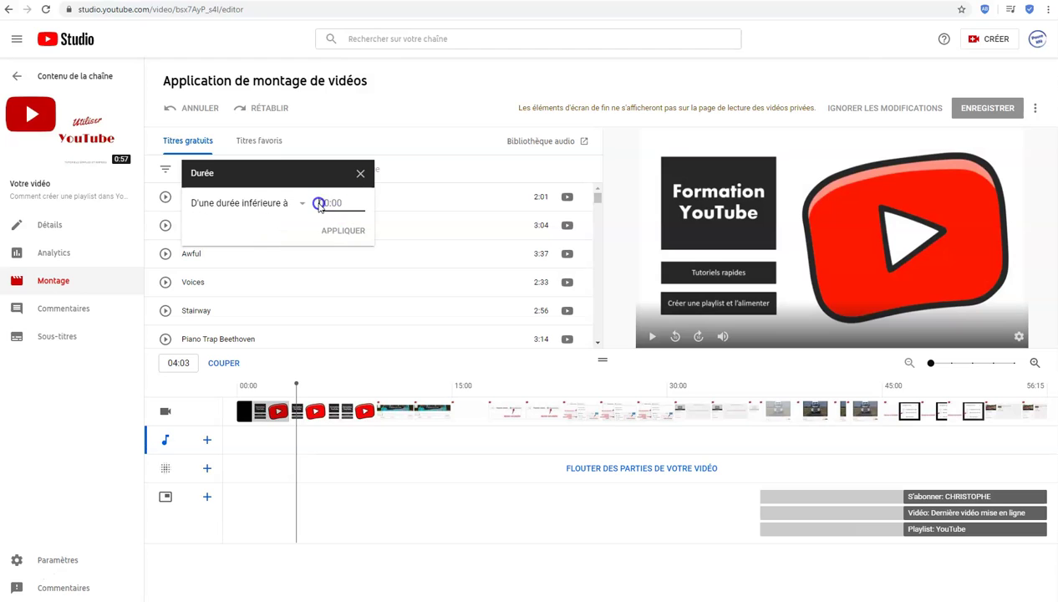
{"action": "type", "text": "60"}
{"action": "left_click", "coordinate": [343, 231]}
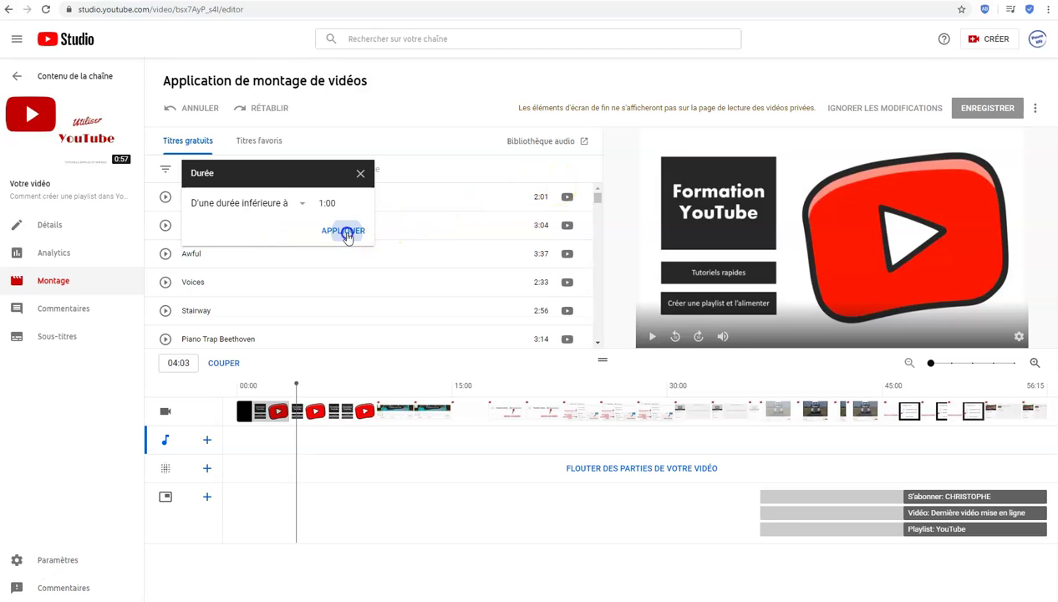
Find the Mechanolith track among the filtered tracks, listen to a short preview and stop it.
{"action": "scroll", "coordinate": [492, 252], "scroll_direction": "down", "scroll_amount": 3}
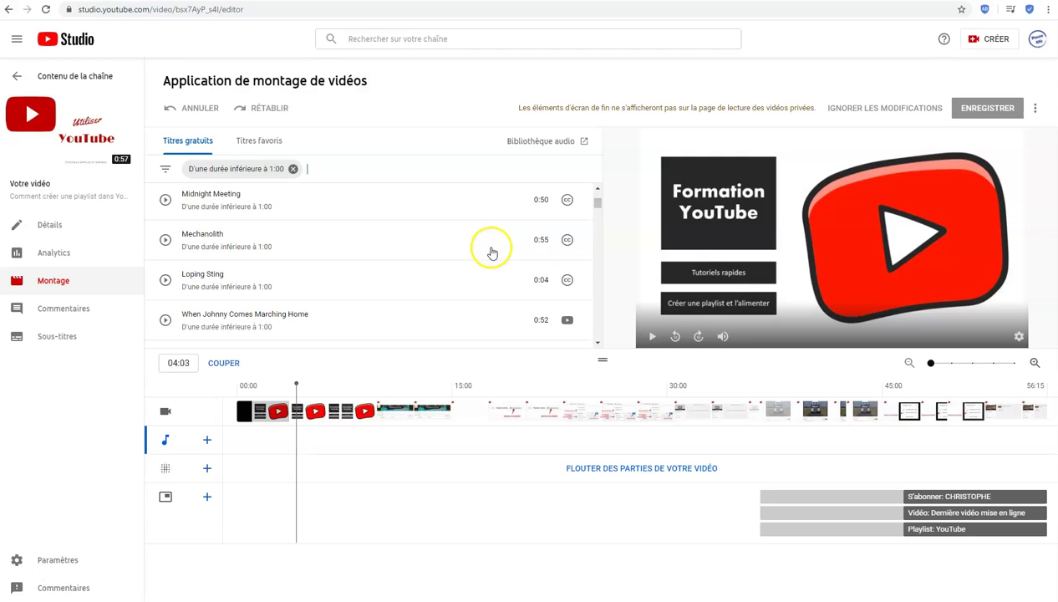
{"action": "left_click", "coordinate": [166, 230]}
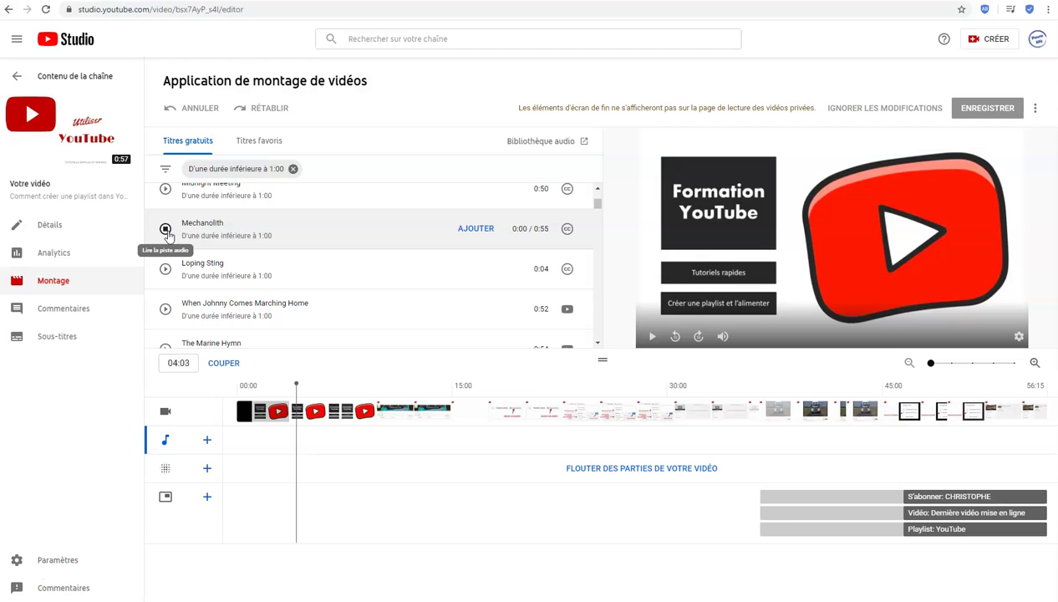
{"action": "left_click", "coordinate": [166, 227]}
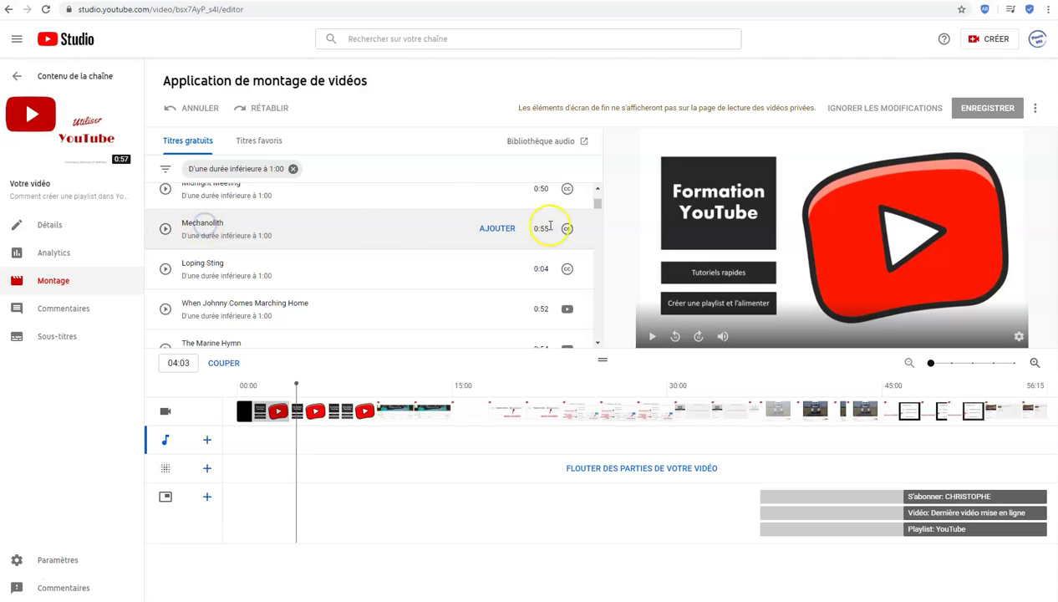
Add the Mechanolith track to the video and lower its volume to about one third.
{"action": "left_click", "coordinate": [500, 228]}
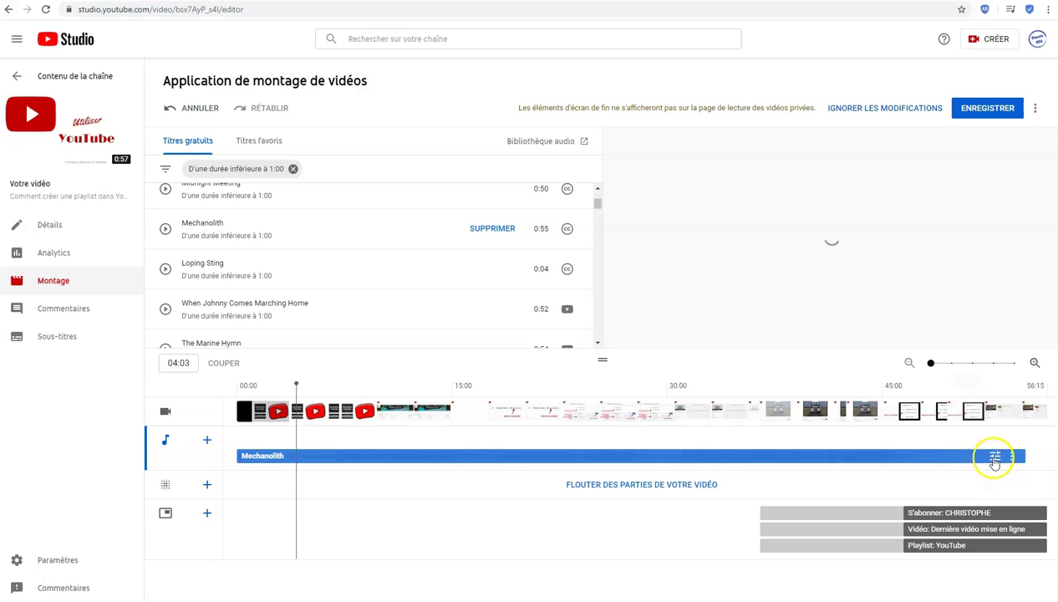
{"action": "left_click", "coordinate": [995, 458]}
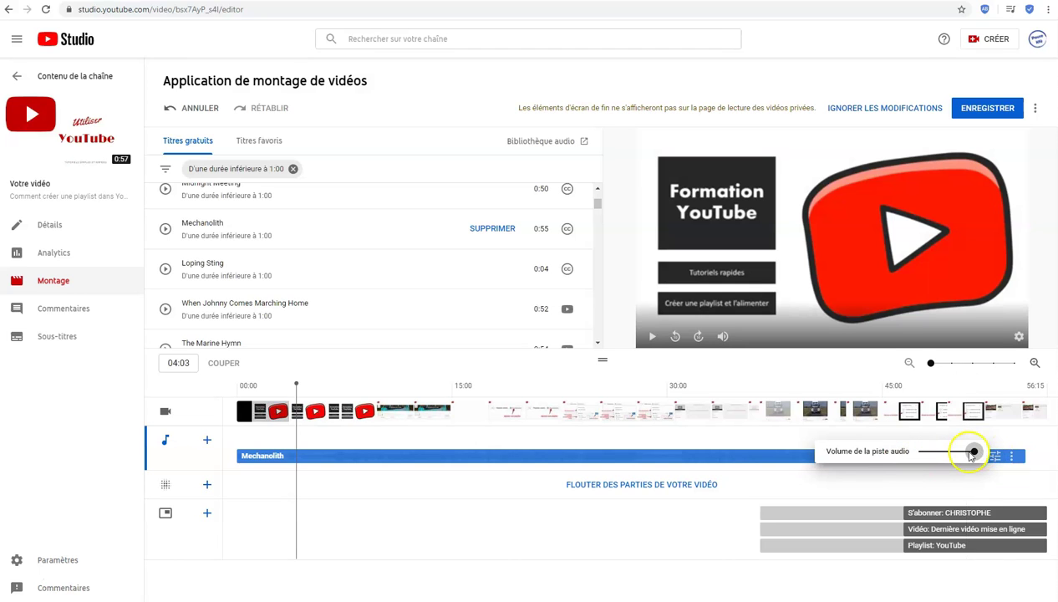
{"action": "left_click_drag", "start_coordinate": [972, 454], "coordinate": [937, 460]}
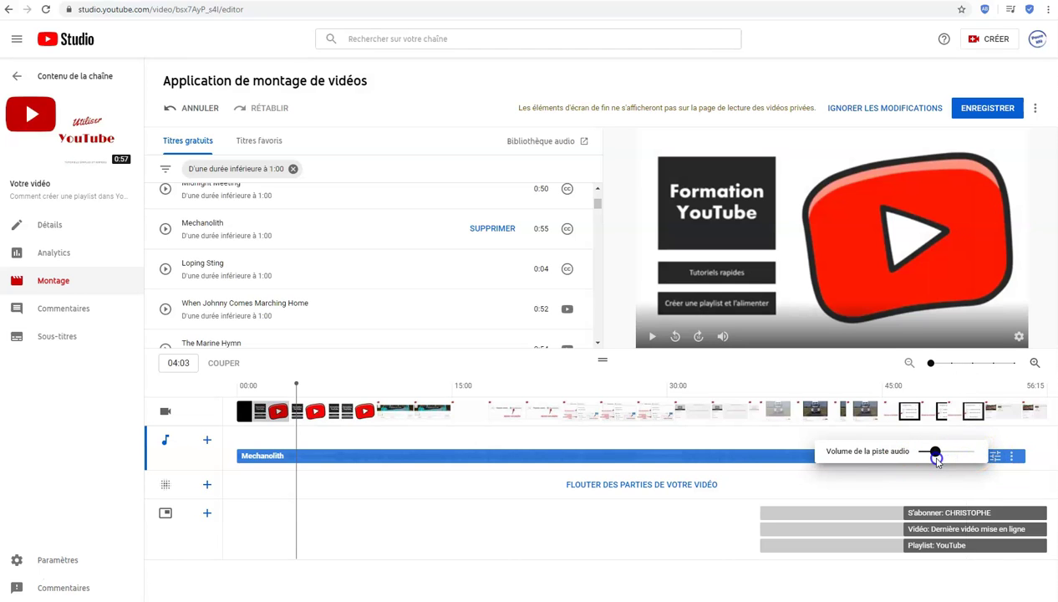
Copy the Creative Commons attribution text from the Mechanolith track's licence information and close the licence dialog.
{"action": "left_click", "coordinate": [1010, 456]}
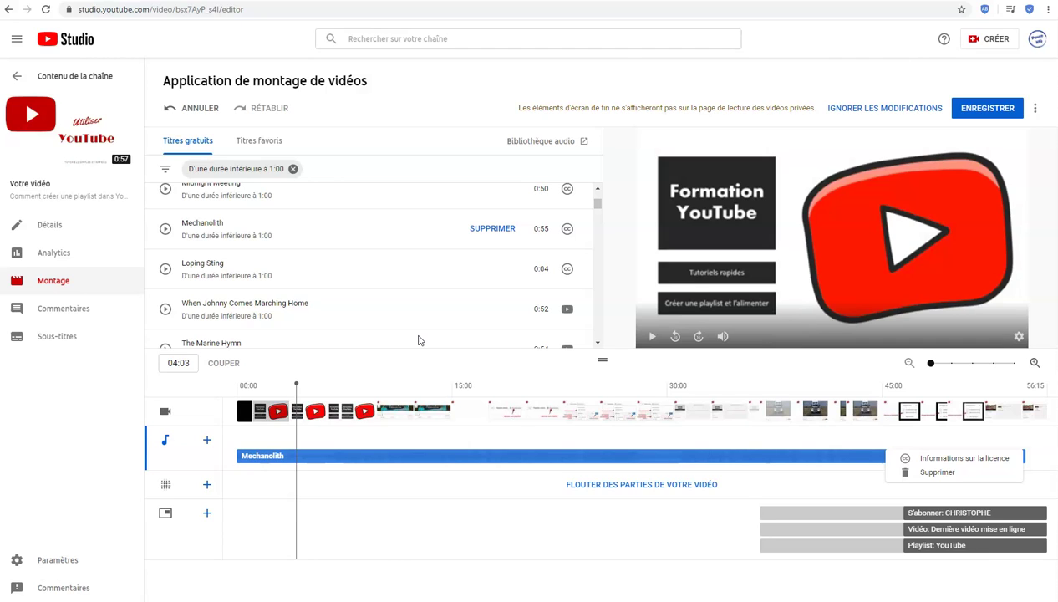
{"action": "left_click", "coordinate": [953, 458]}
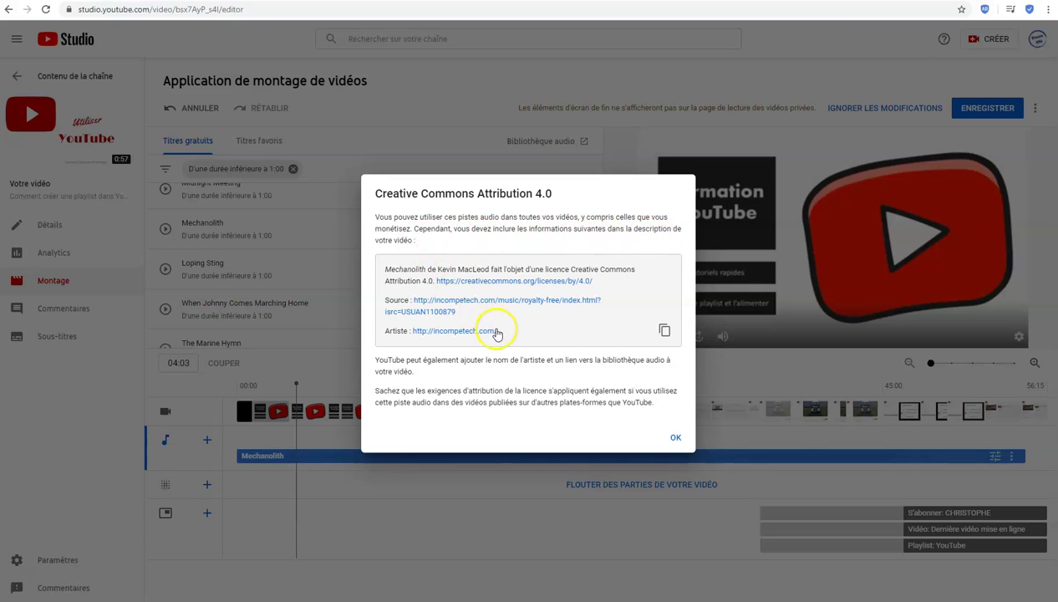
{"action": "left_click", "coordinate": [663, 331]}
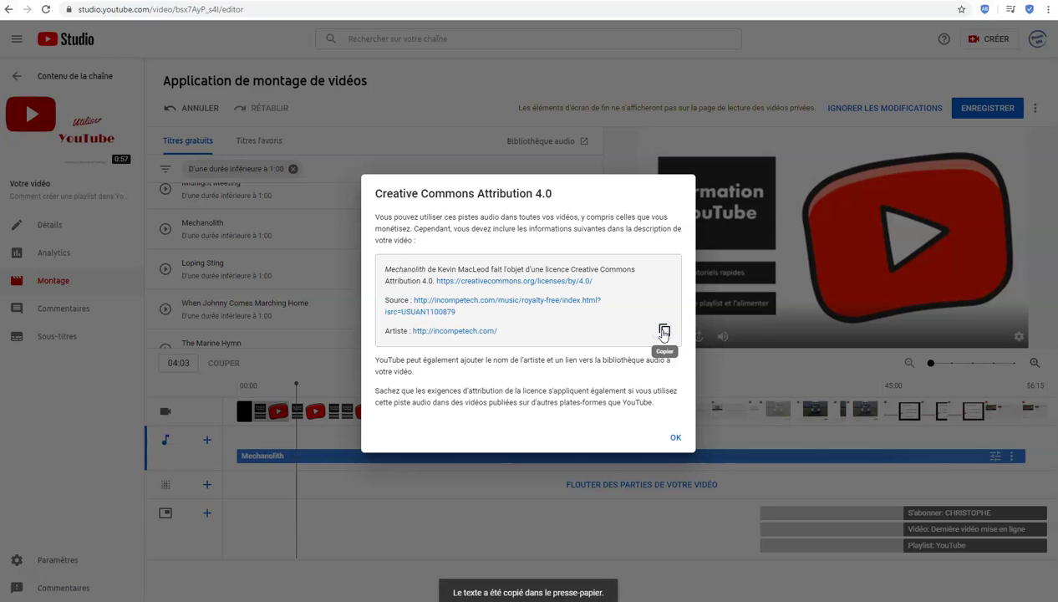
{"action": "left_click", "coordinate": [679, 440]}
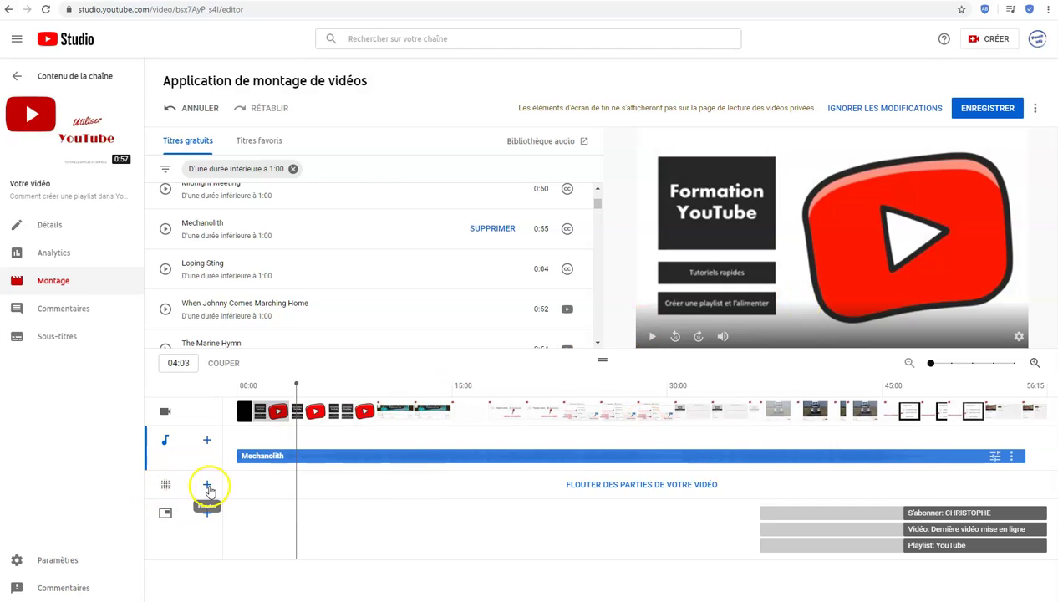
Display the face and custom blur options for the video, dismiss them and move the playhead to 35:01.
{"action": "left_click", "coordinate": [630, 486]}
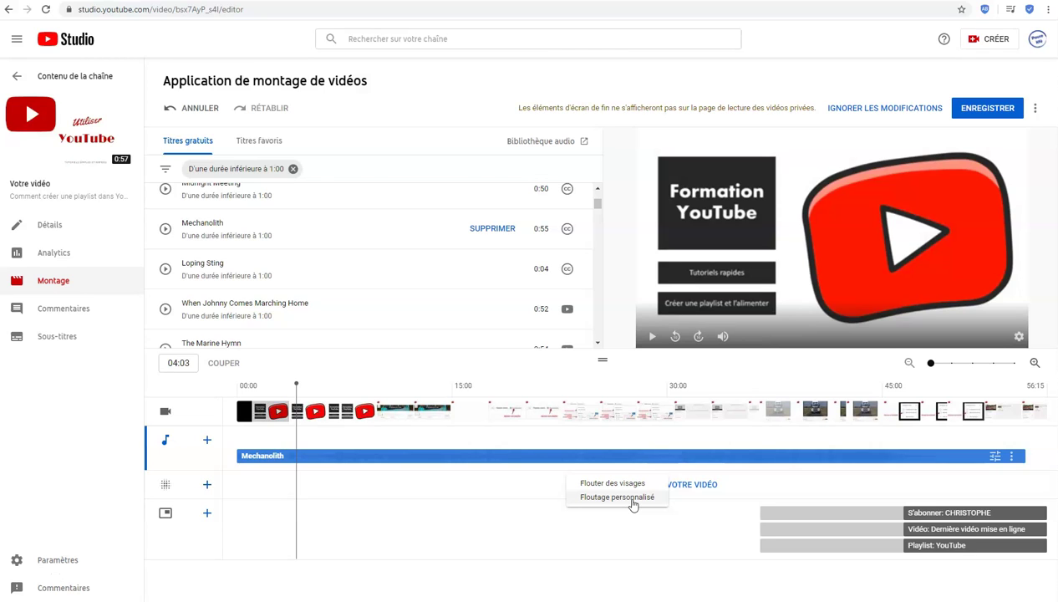
{"action": "left_click", "coordinate": [674, 528]}
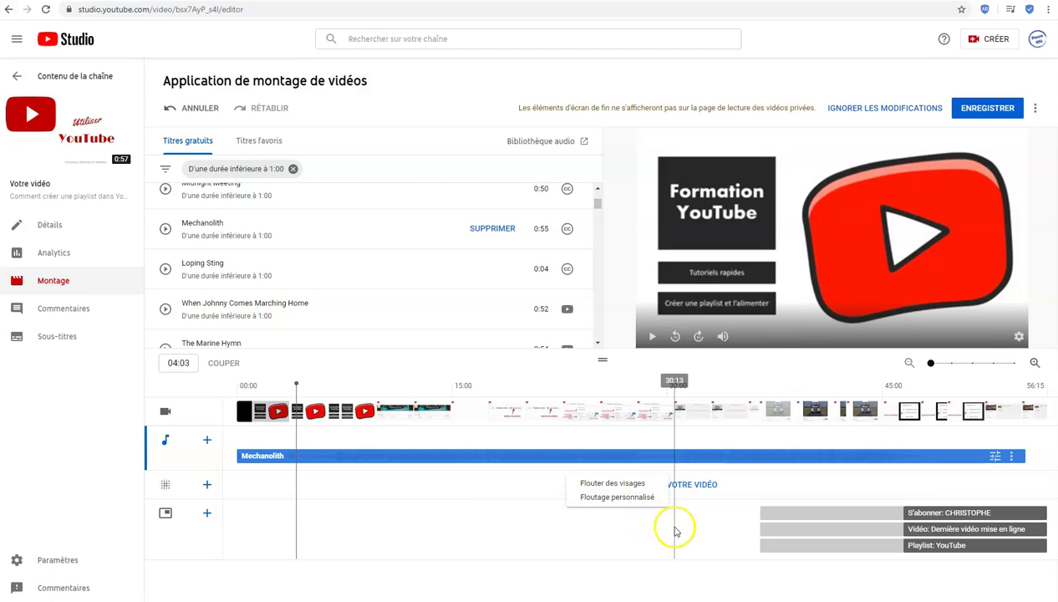
{"action": "left_click", "coordinate": [740, 482]}
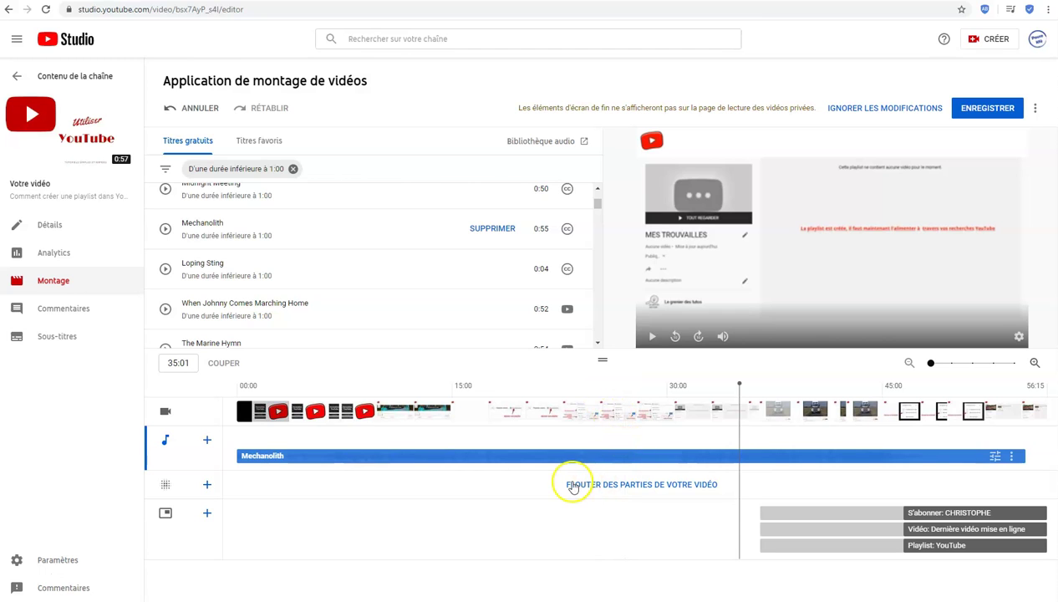
Move the playhead to 27:18 and try to cut the video at that point.
{"action": "left_click", "coordinate": [634, 410]}
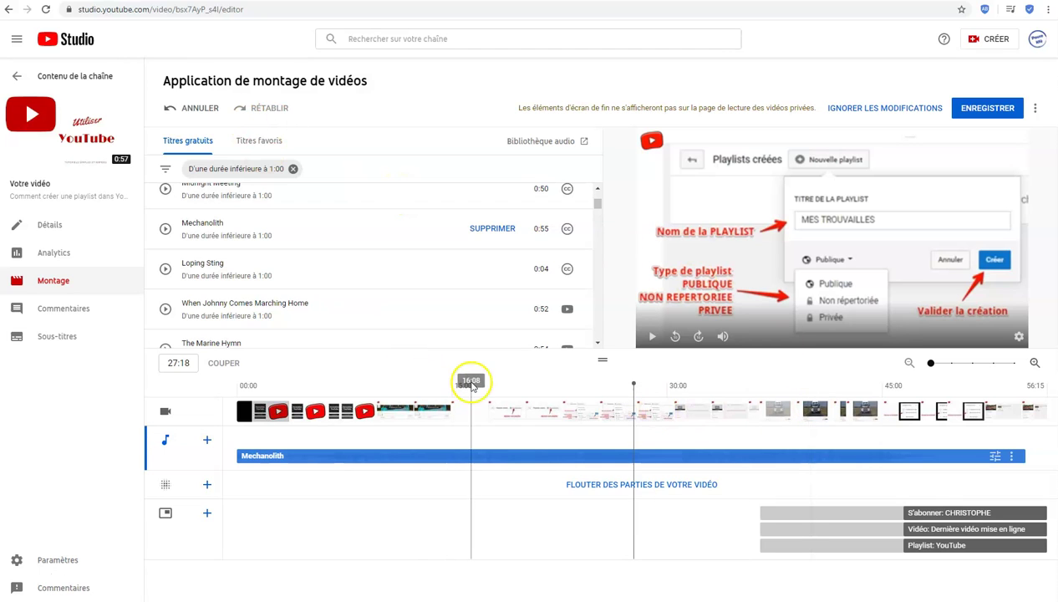
{"action": "left_click", "coordinate": [184, 362]}
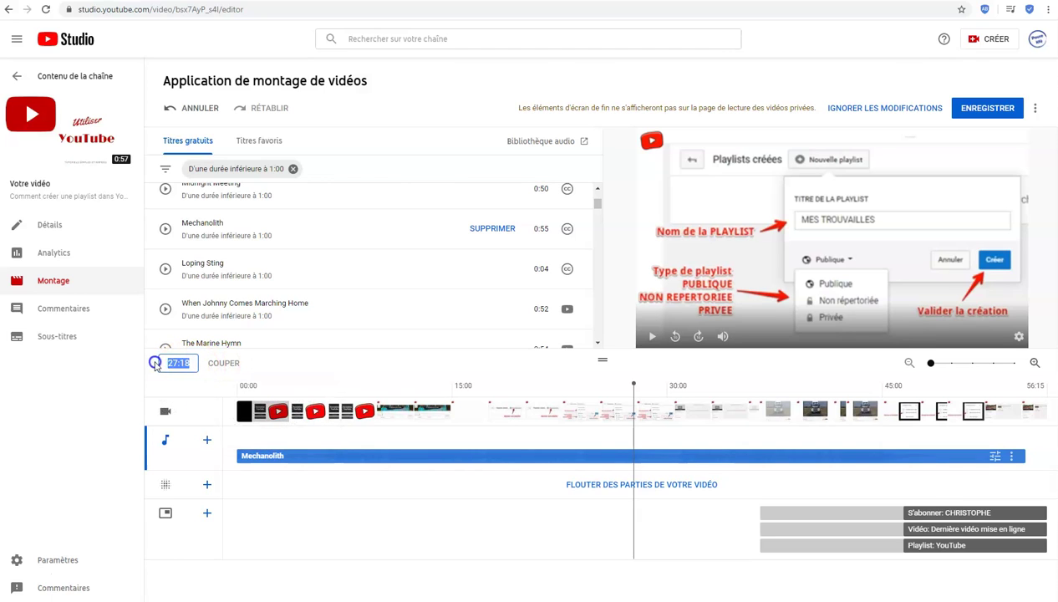
{"action": "left_click", "coordinate": [215, 364]}
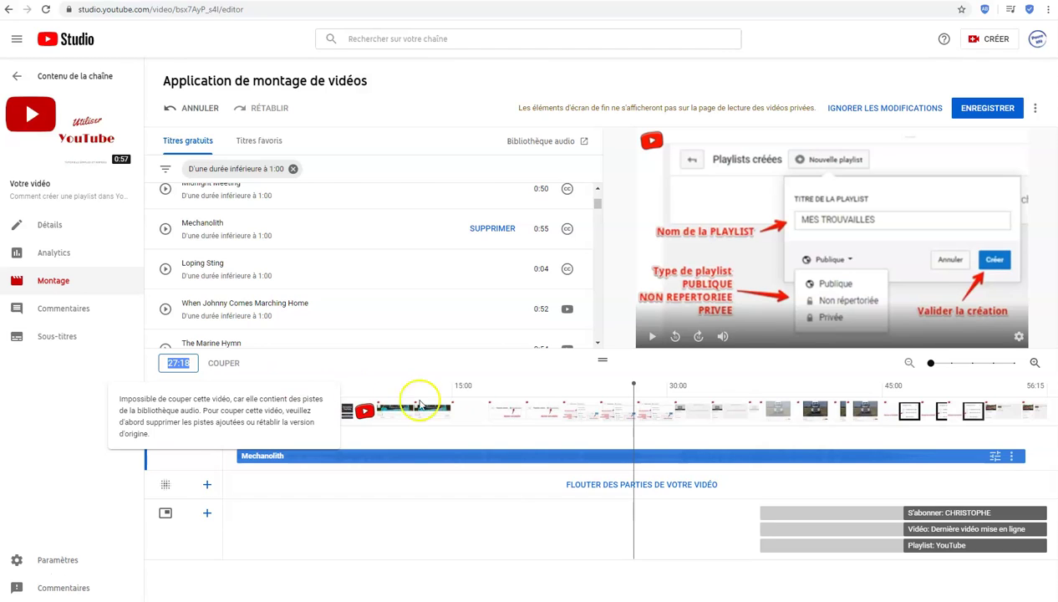
Move the playhead to 21:21 on the video timeline and select its time value without changing it.
{"action": "left_click", "coordinate": [583, 417]}
{"action": "left_click", "coordinate": [548, 415]}
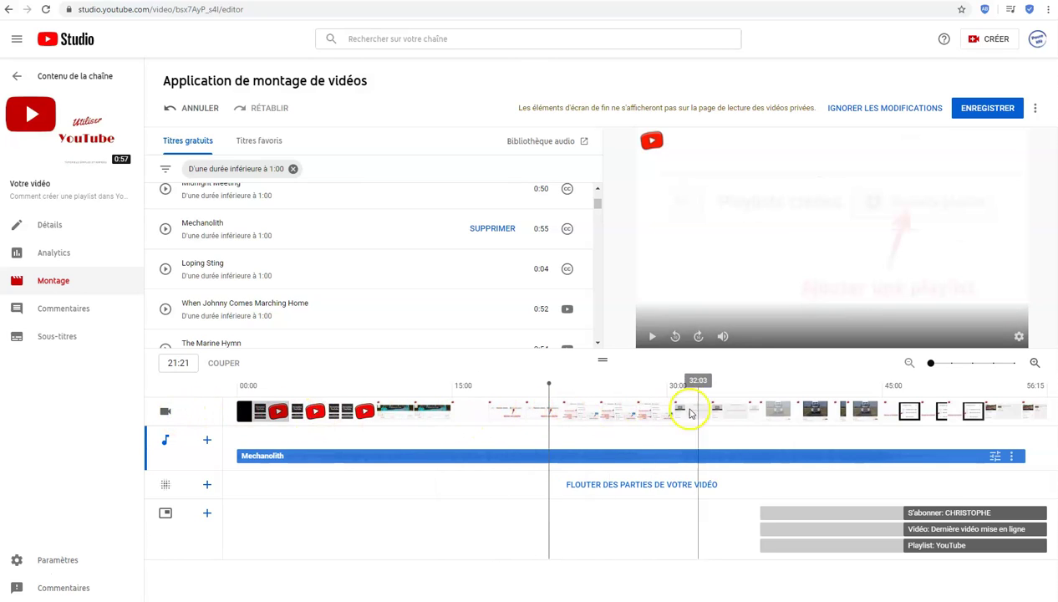
{"action": "left_click", "coordinate": [191, 362]}
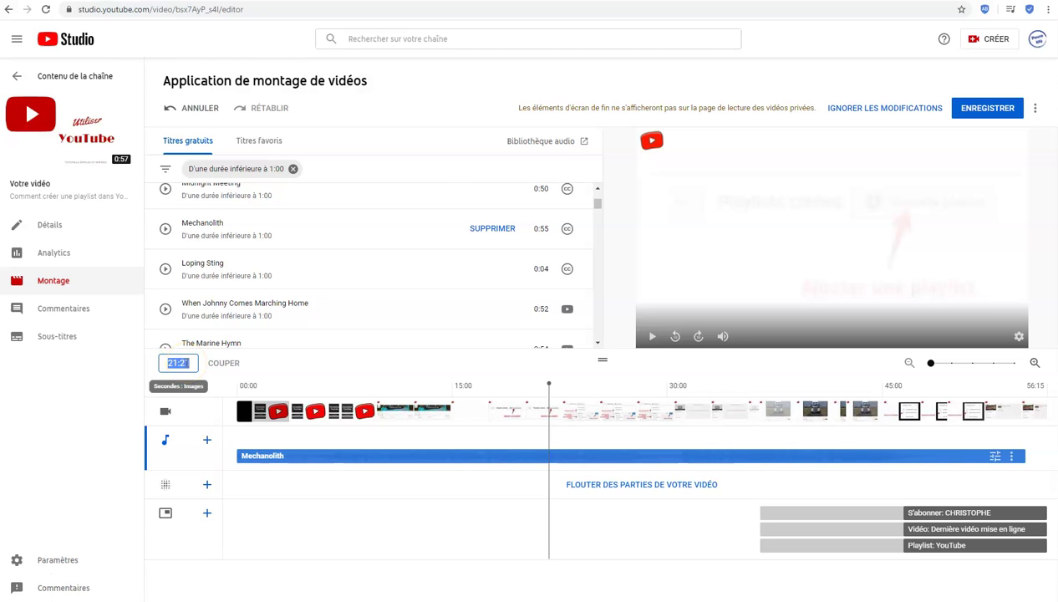
{"action": "left_click", "coordinate": [264, 361]}
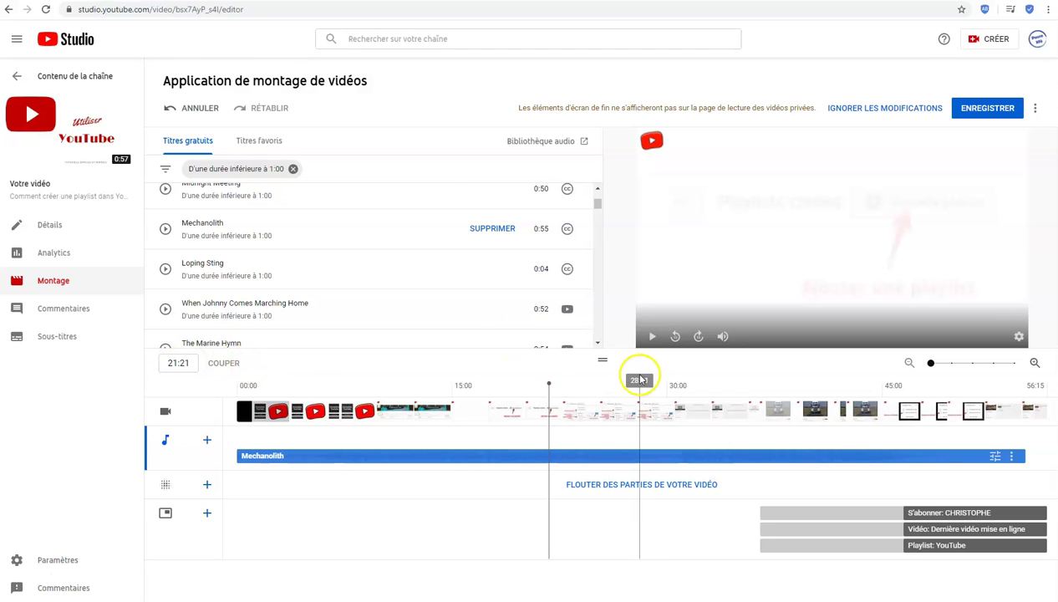
Save the video edits with the added music, copy the required attribution text and close the attribution dialog.
{"action": "left_click", "coordinate": [989, 112]}
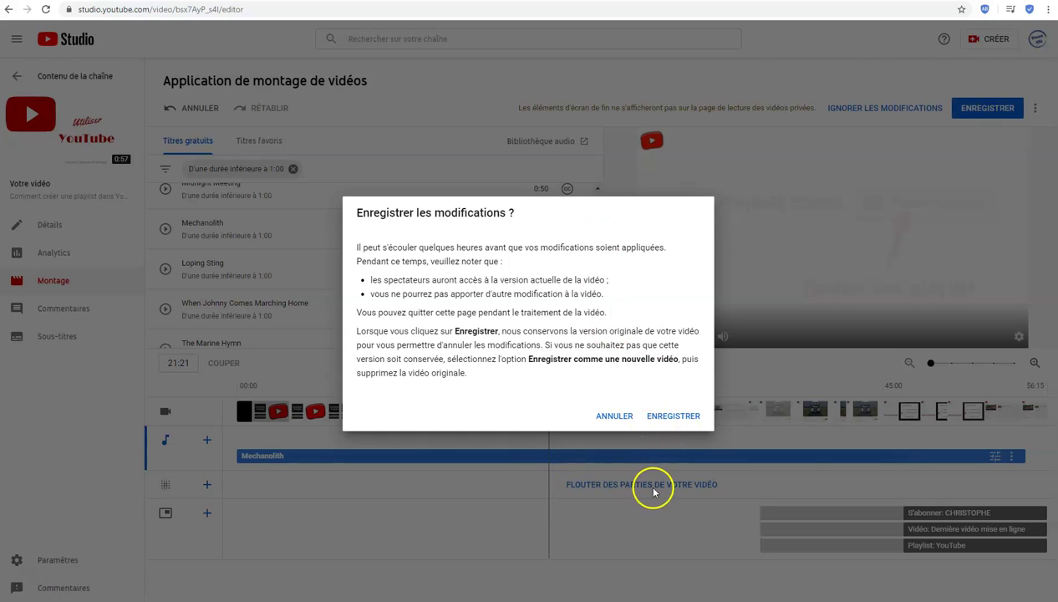
{"action": "left_click", "coordinate": [671, 418]}
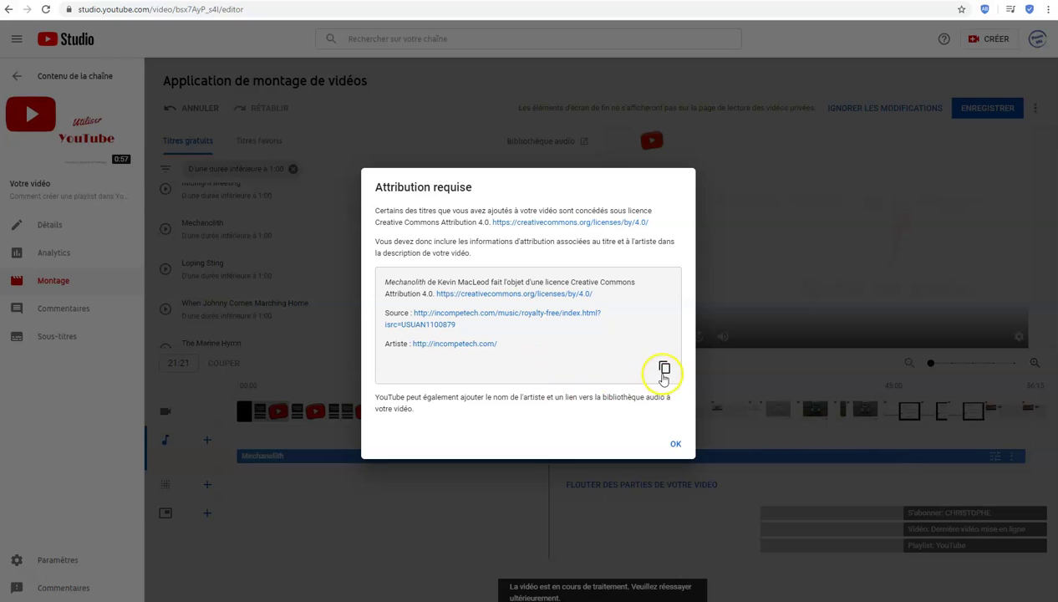
{"action": "left_click", "coordinate": [665, 367]}
{"action": "left_click", "coordinate": [675, 446]}
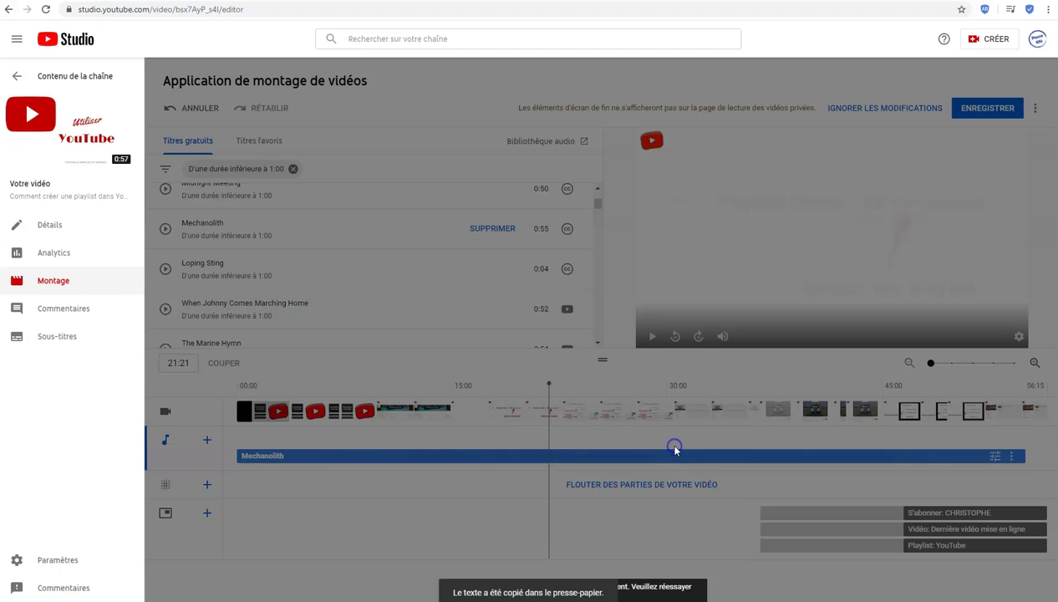
Paste the Mechanolith attribution text below the existing description in the video details and save the changes.
{"action": "left_click", "coordinate": [51, 226]}
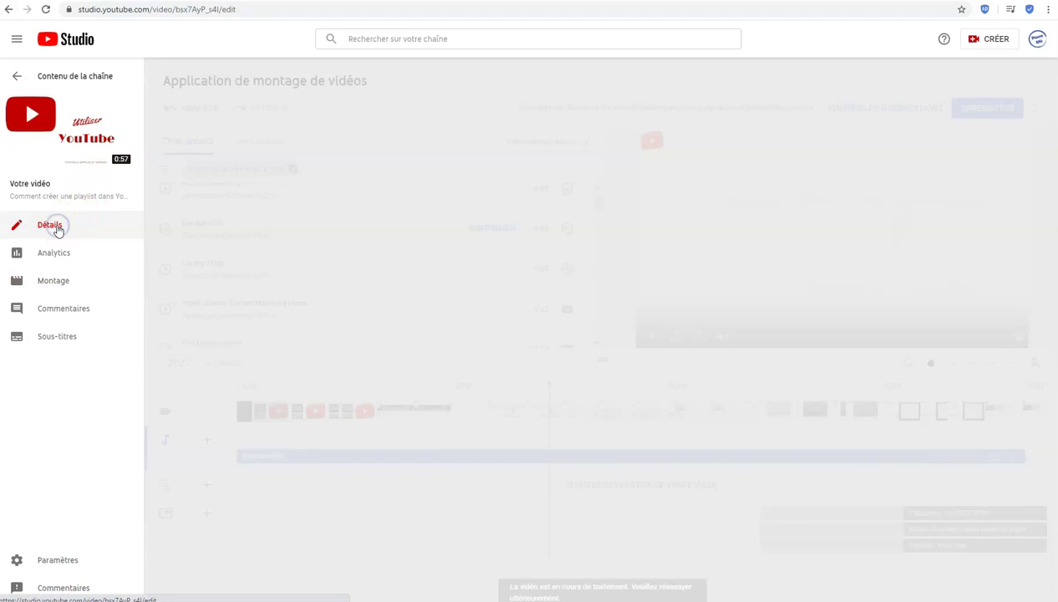
{"action": "left_click", "coordinate": [202, 223]}
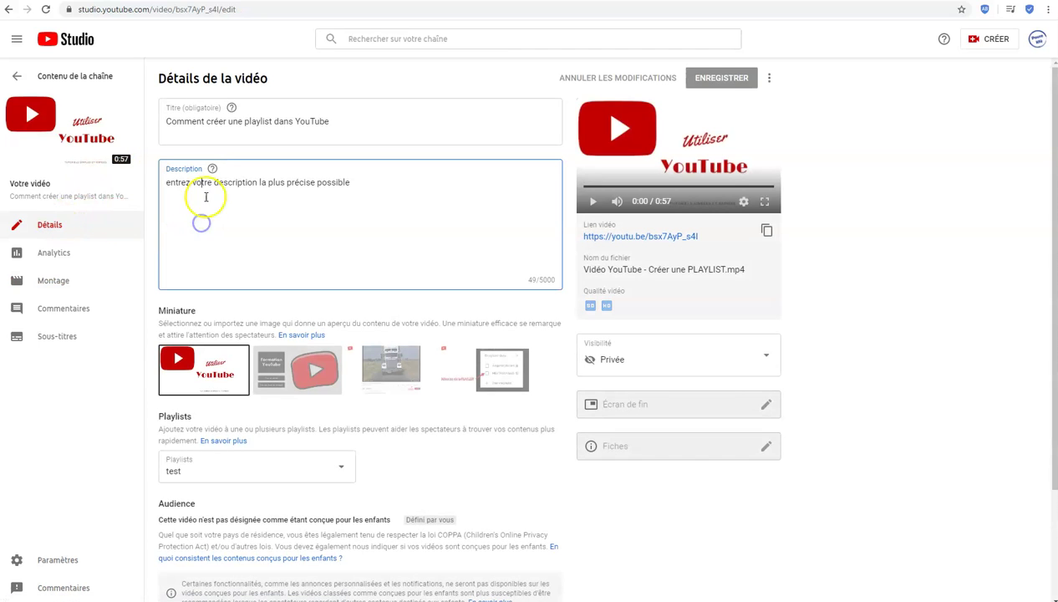
{"action": "key", "text": "ctrl+v"}
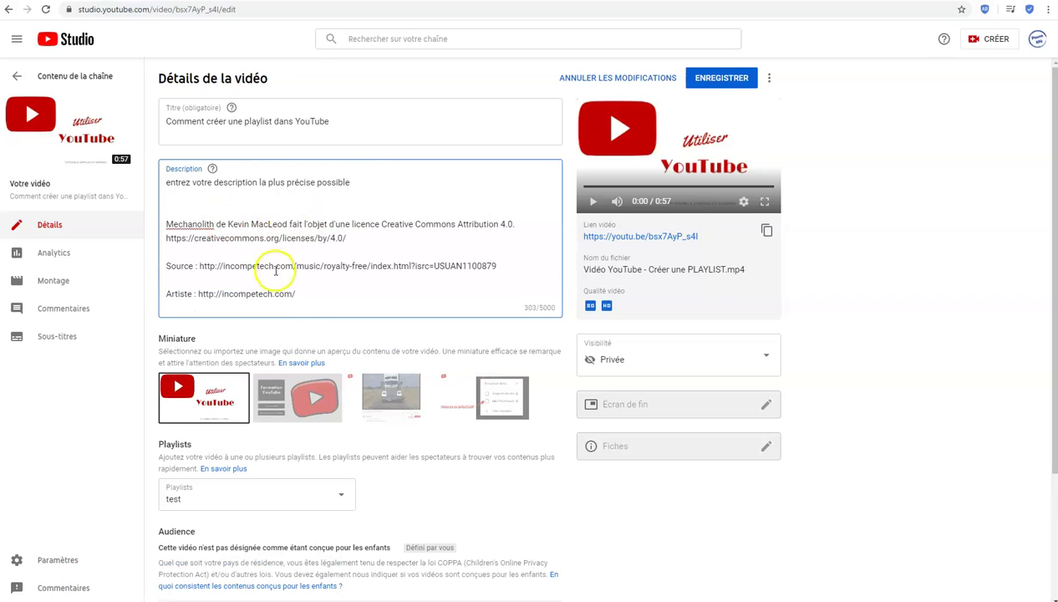
{"action": "left_click_drag", "start_coordinate": [317, 303], "coordinate": [162, 224]}
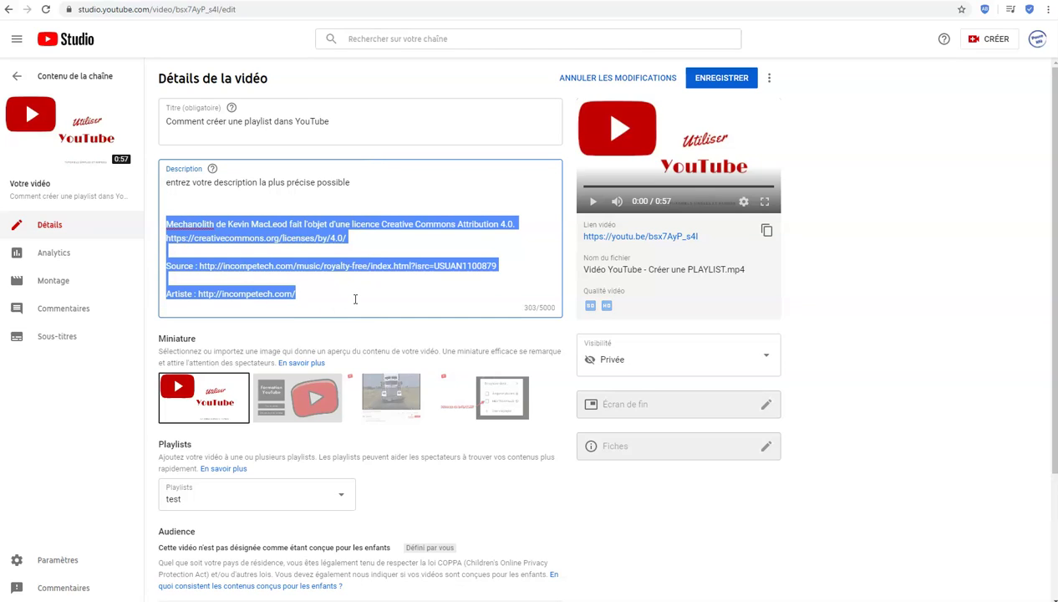
{"action": "left_click", "coordinate": [723, 77]}
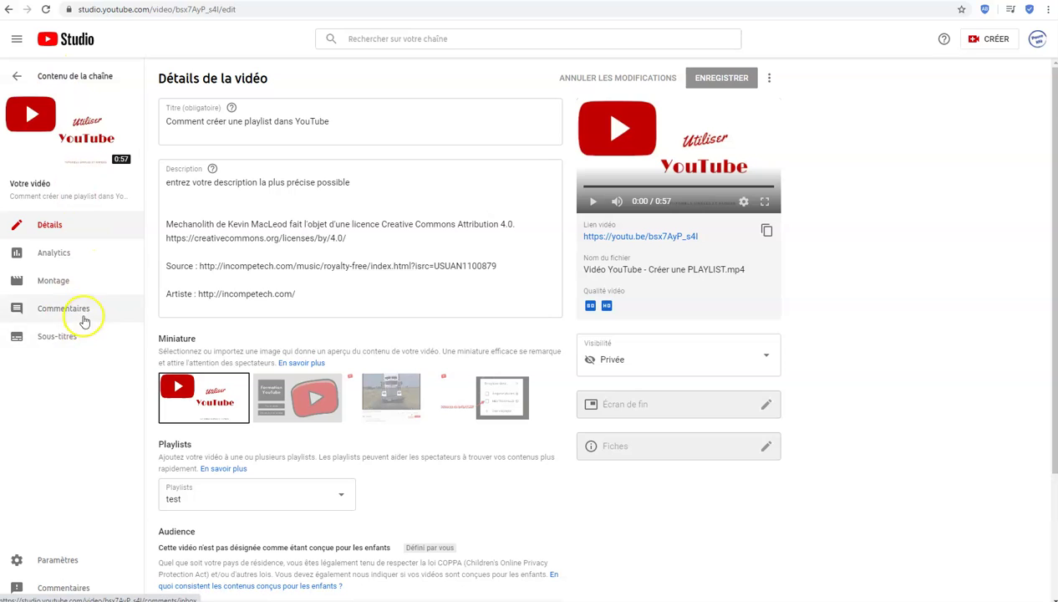
Review the video's comments, comparing the published ones with those held for review.
{"action": "left_click", "coordinate": [81, 310]}
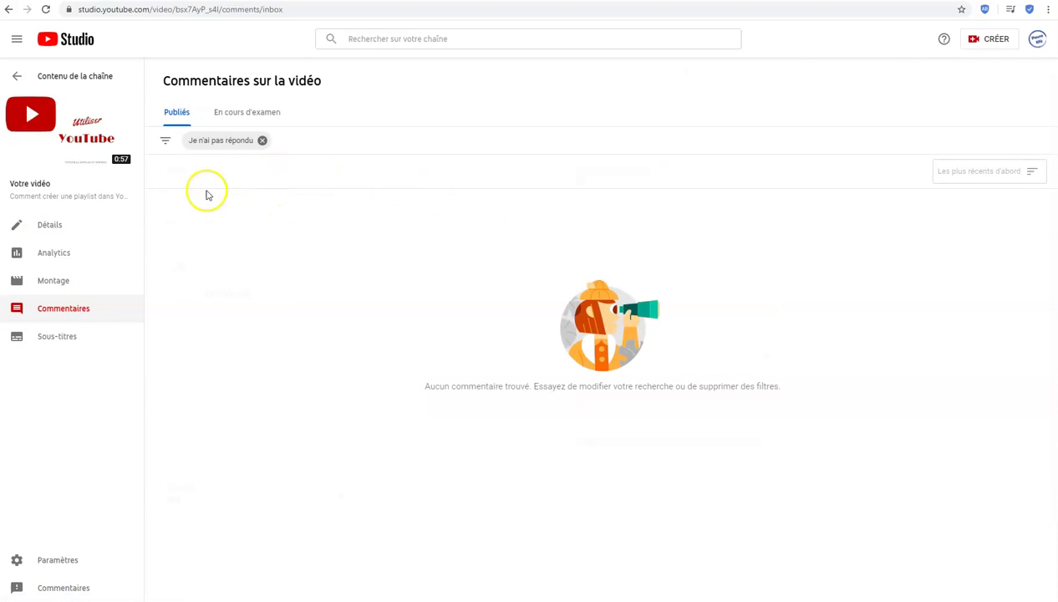
{"action": "left_click", "coordinate": [237, 113]}
{"action": "left_click", "coordinate": [237, 118]}
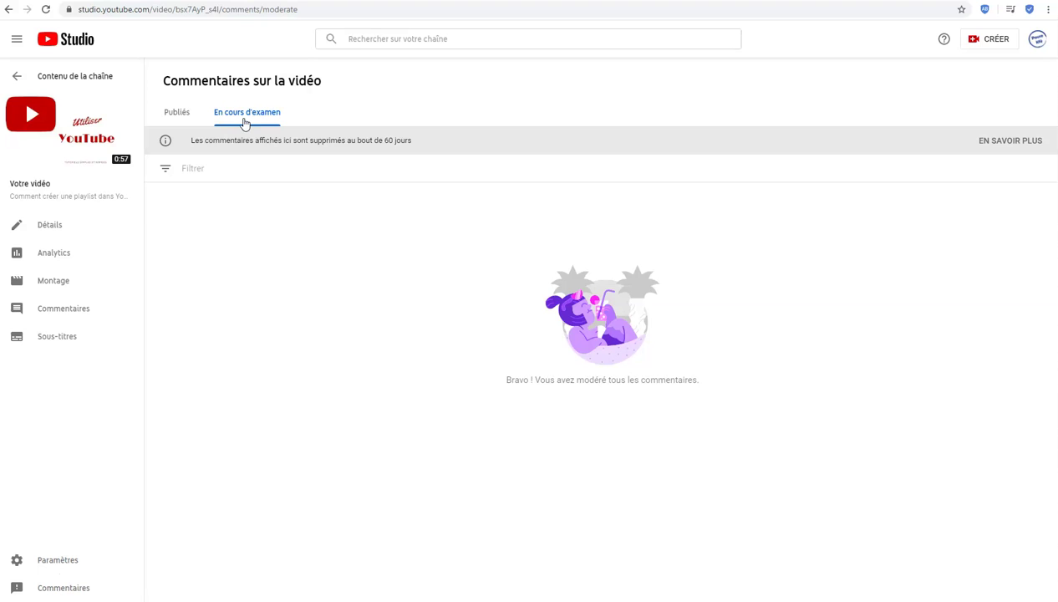
{"action": "left_click", "coordinate": [178, 111]}
{"action": "left_click", "coordinate": [282, 138]}
{"action": "left_click", "coordinate": [268, 114]}
{"action": "left_click", "coordinate": [179, 114]}
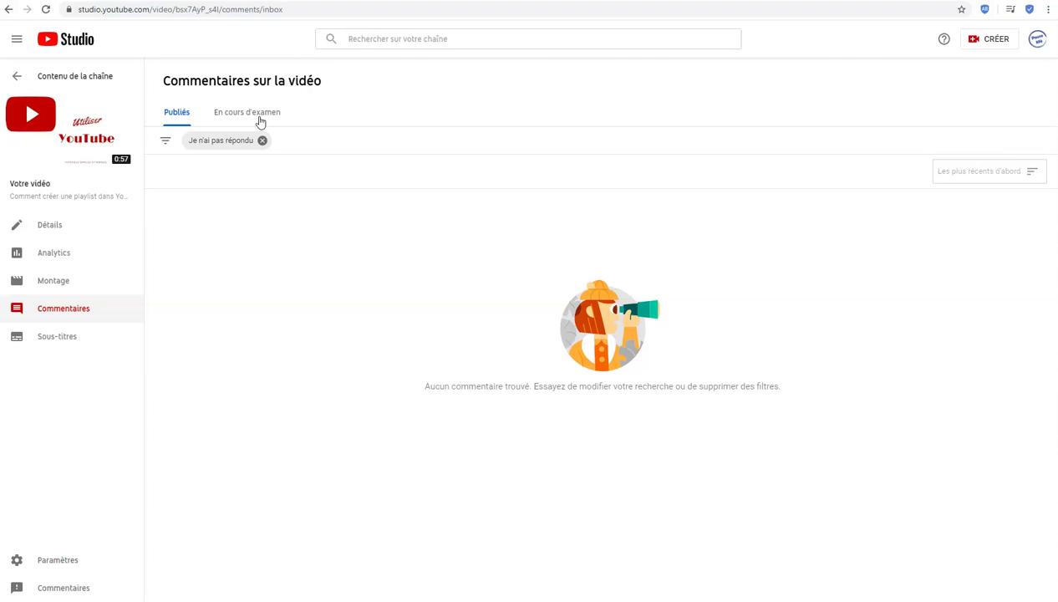
Display the methods for adding French subtitles to the video and close the subtitle editor.
{"action": "left_click", "coordinate": [51, 347]}
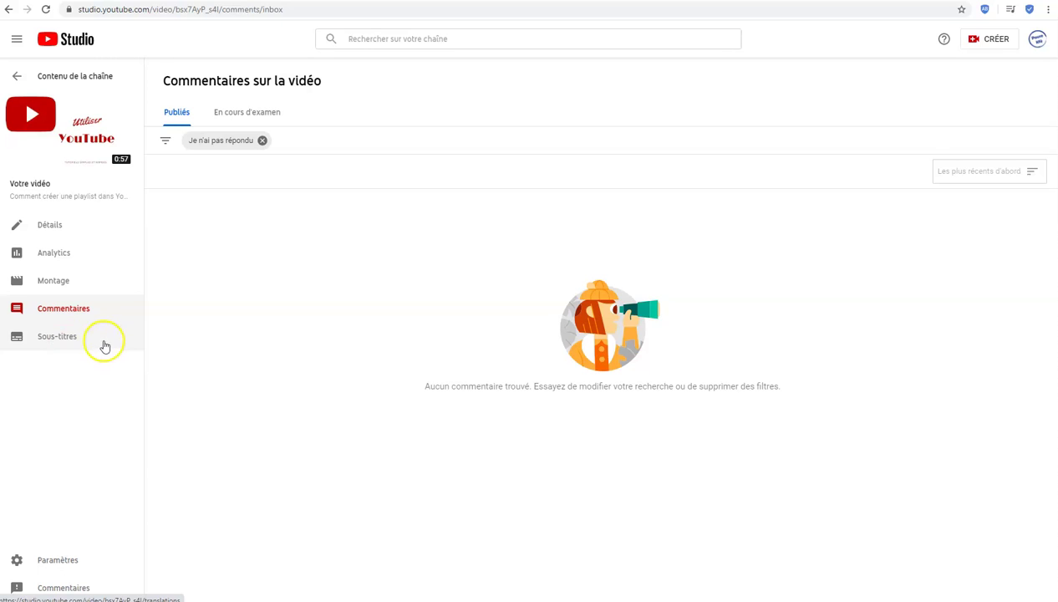
{"action": "left_click", "coordinate": [60, 342]}
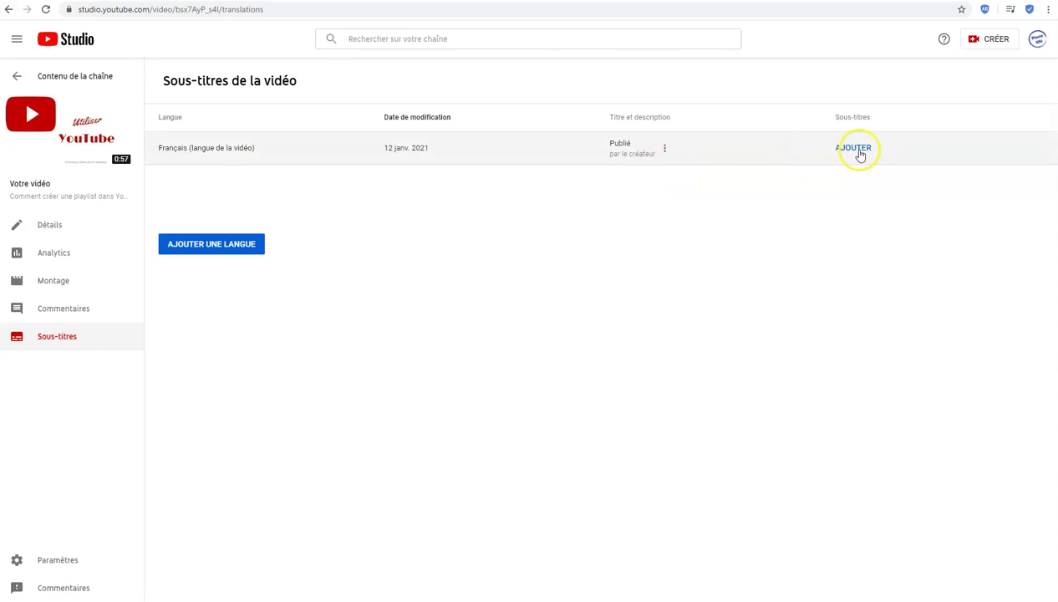
{"action": "left_click", "coordinate": [853, 151]}
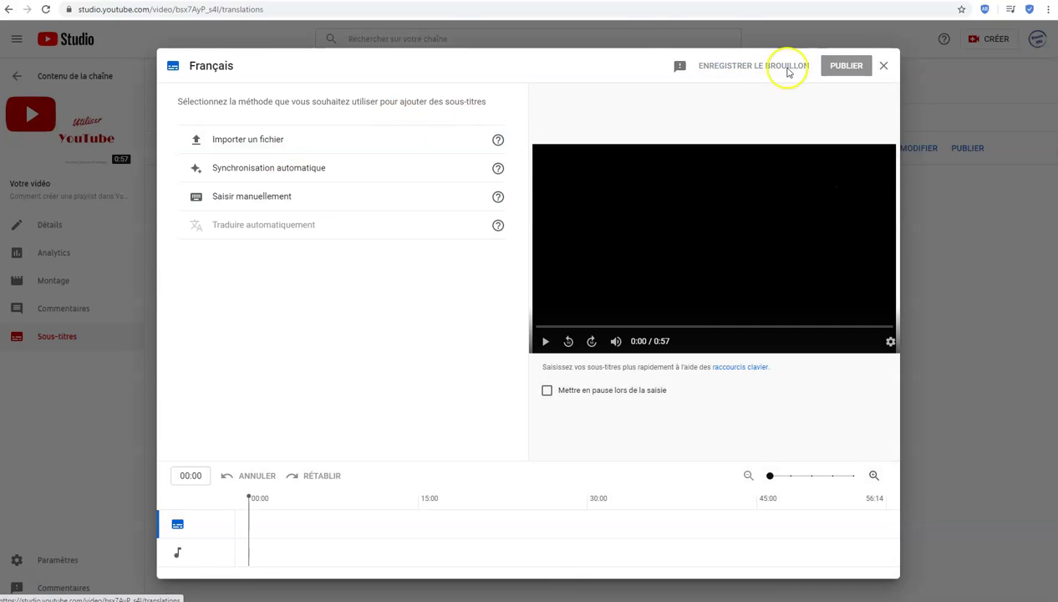
{"action": "left_click", "coordinate": [883, 65]}
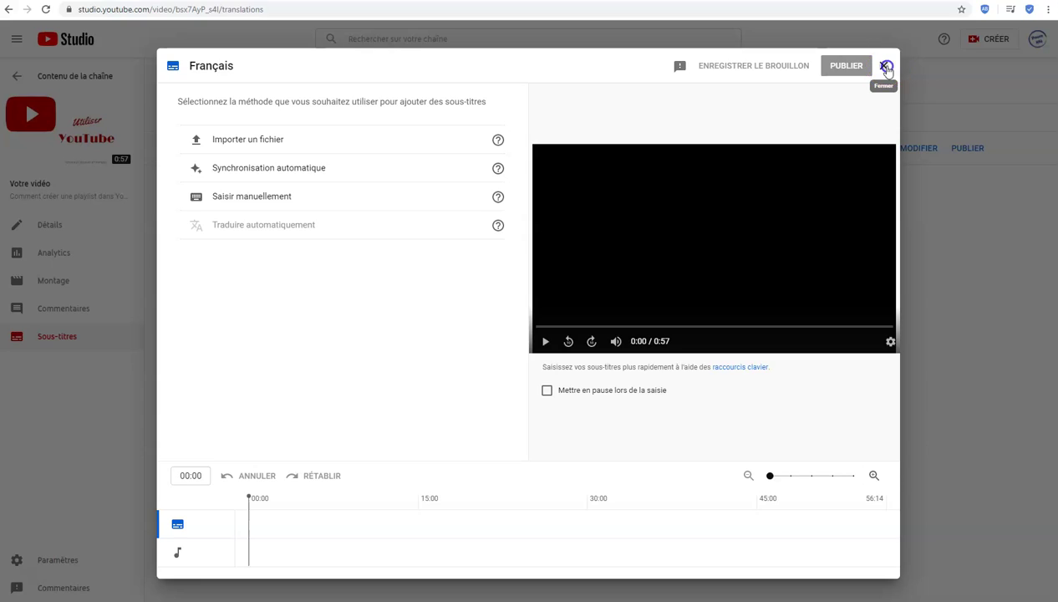
Return to the channel's video list and examine the copyright claim details in the restrictions of the public videos.
{"action": "left_click", "coordinate": [17, 76]}
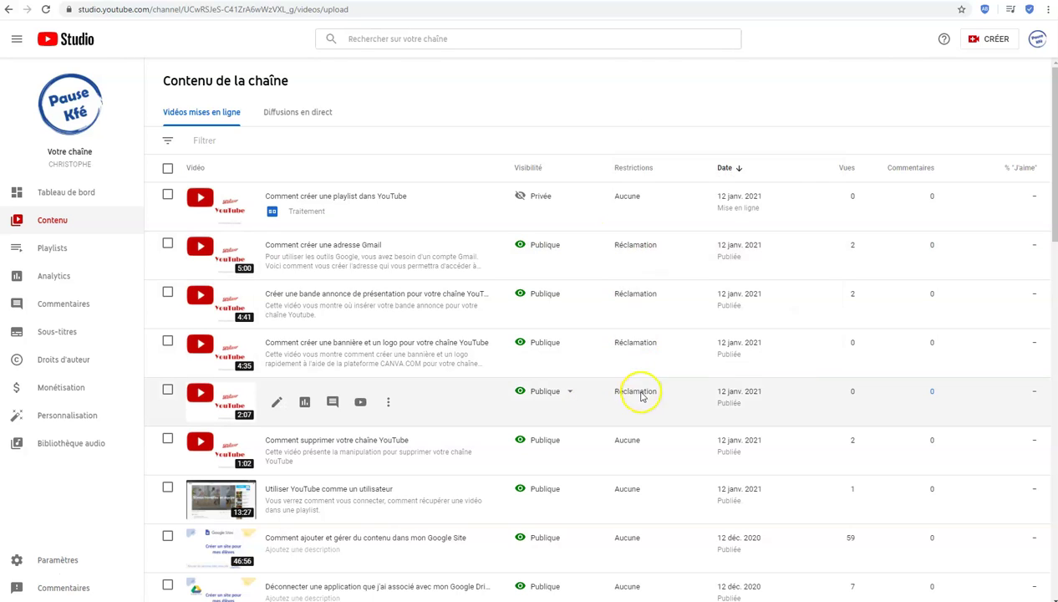
{"action": "mouse_move", "coordinate": [635, 398]}
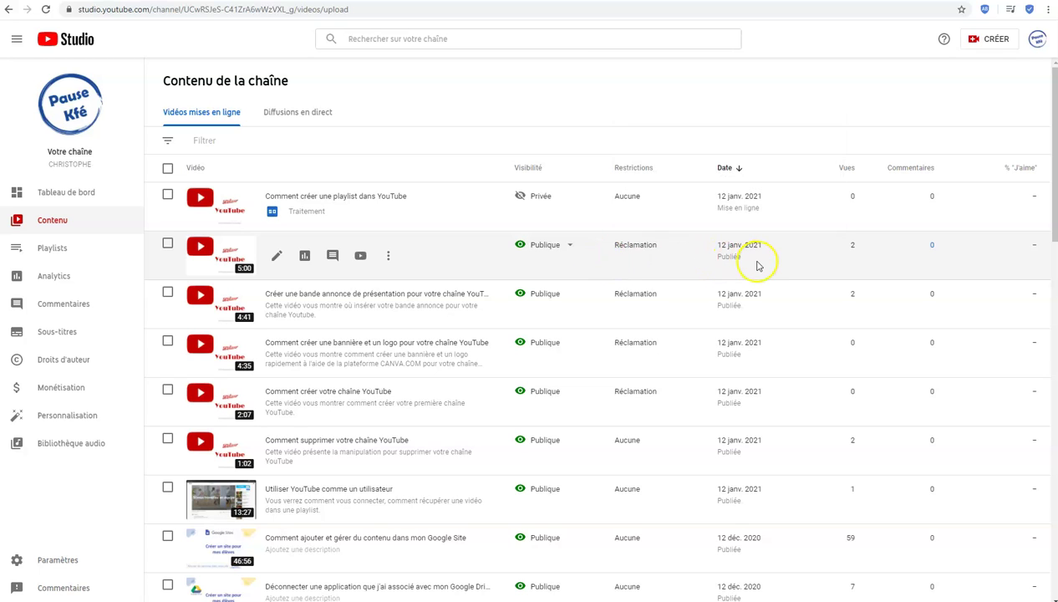
{"action": "mouse_move", "coordinate": [634, 248]}
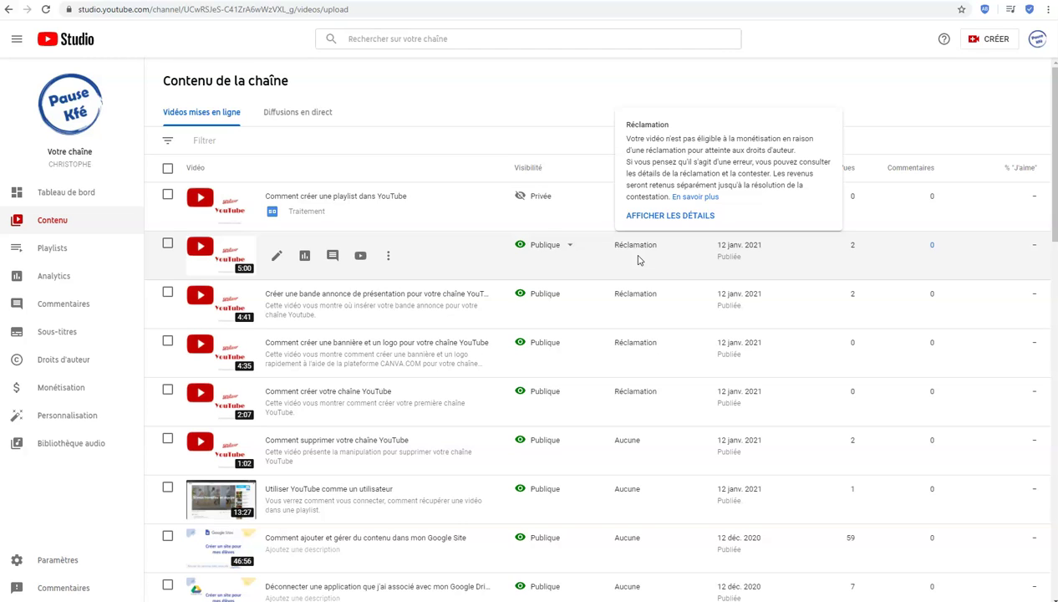
{"action": "left_click", "coordinate": [641, 251]}
{"action": "mouse_move", "coordinate": [632, 390]}
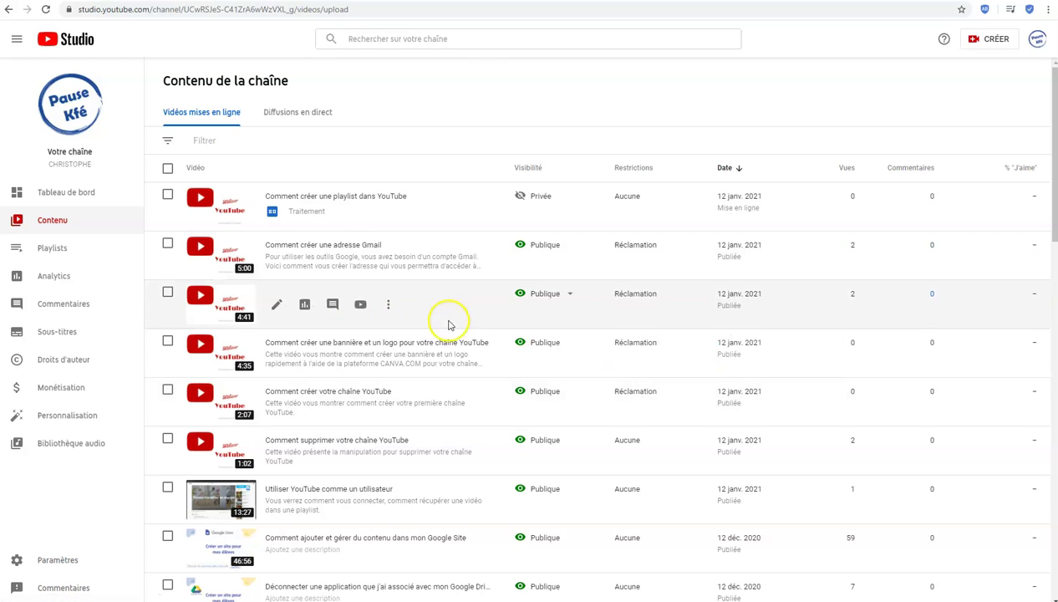
{"action": "mouse_move", "coordinate": [632, 259]}
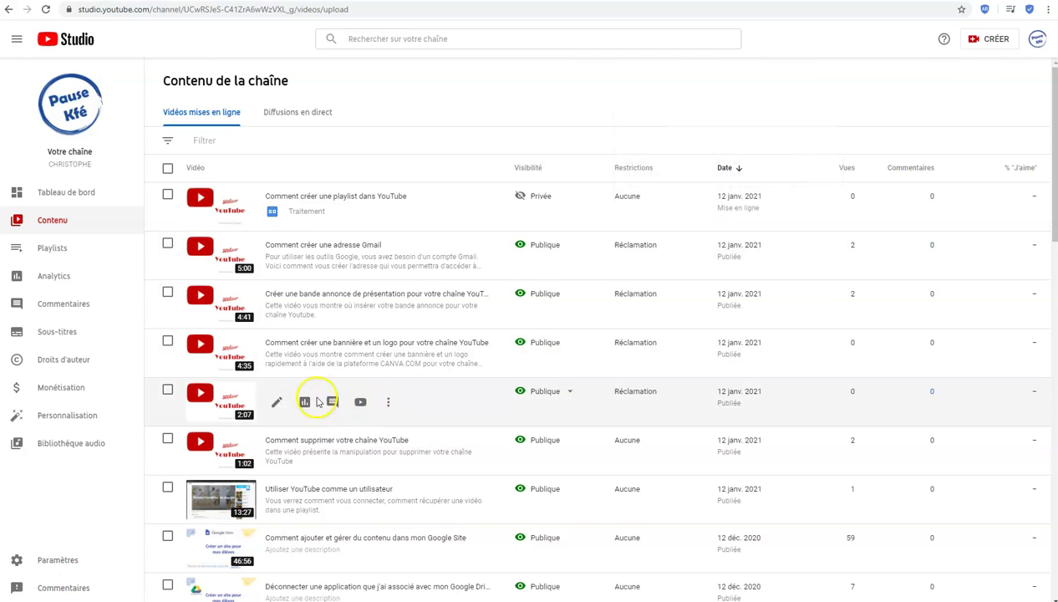
Duplicate the automatic French subtitles of "Comment créer votre chaîne YouTube" over the existing draft and close the editor, discarding the changes.
{"action": "left_click", "coordinate": [277, 402]}
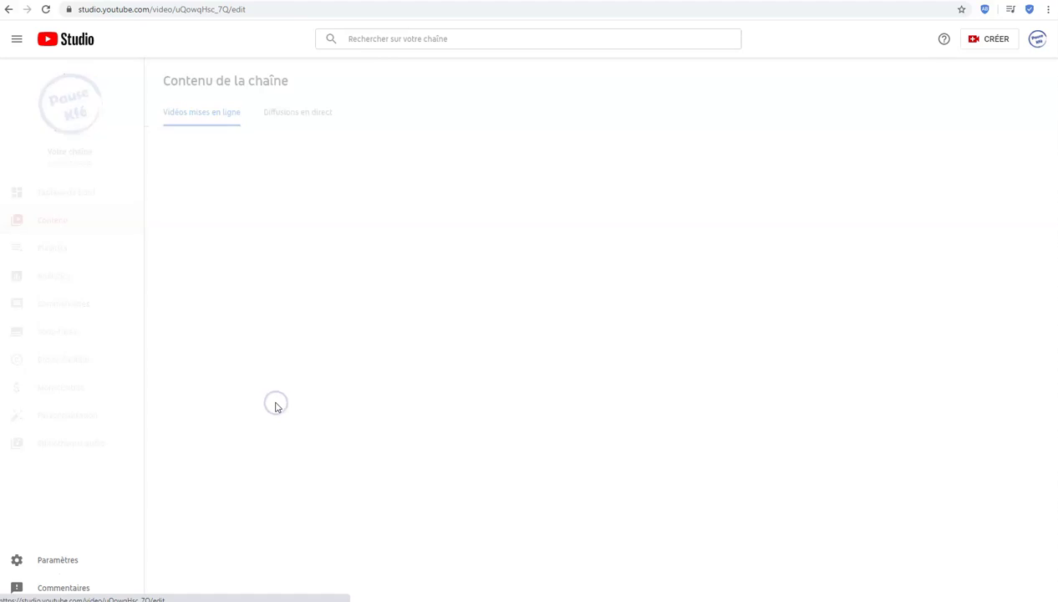
{"action": "left_click", "coordinate": [72, 339]}
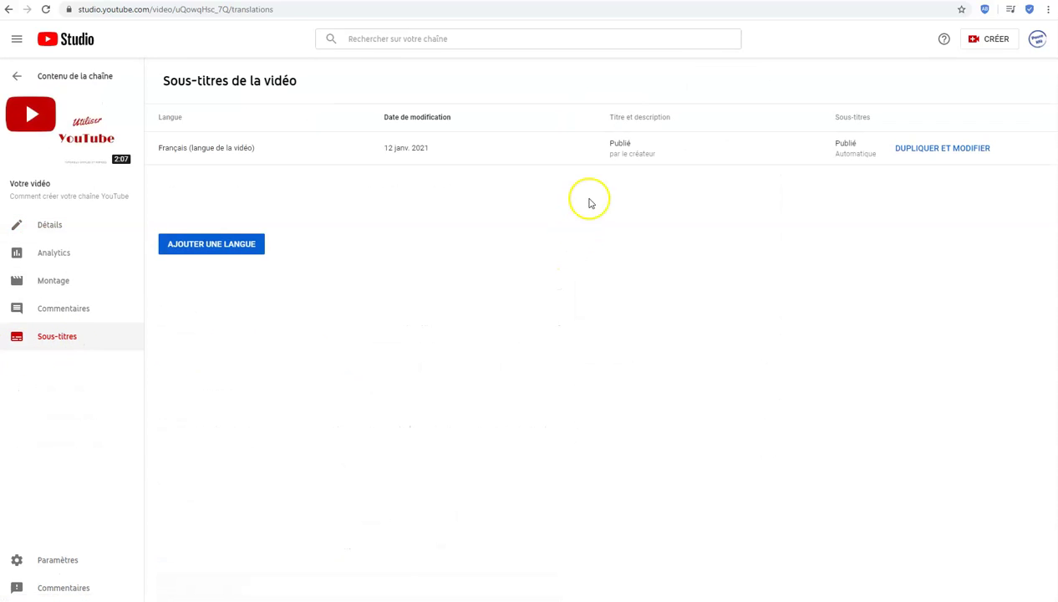
{"action": "left_click", "coordinate": [923, 148]}
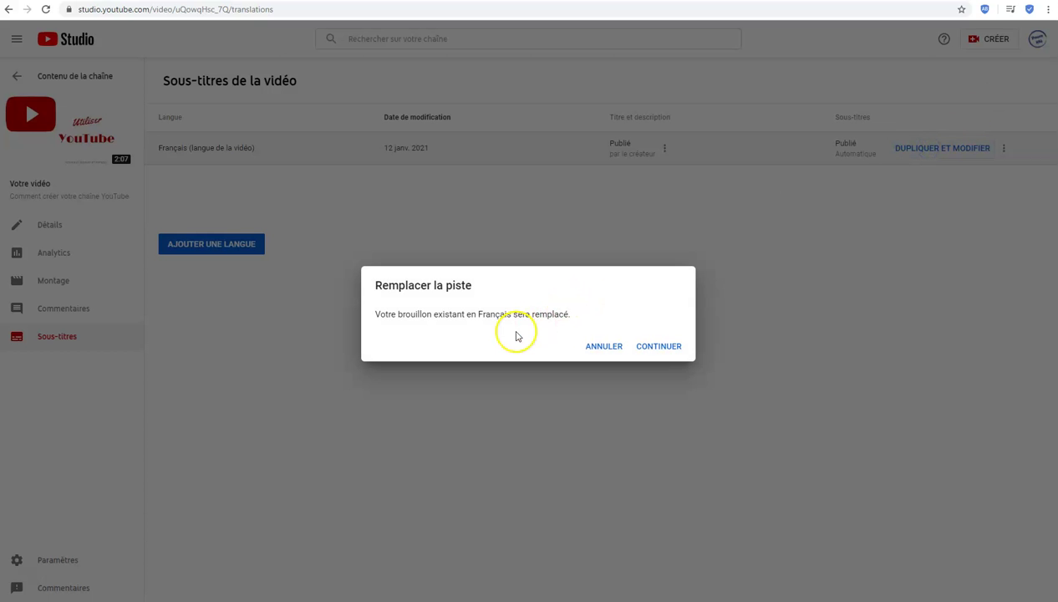
{"action": "left_click", "coordinate": [652, 346]}
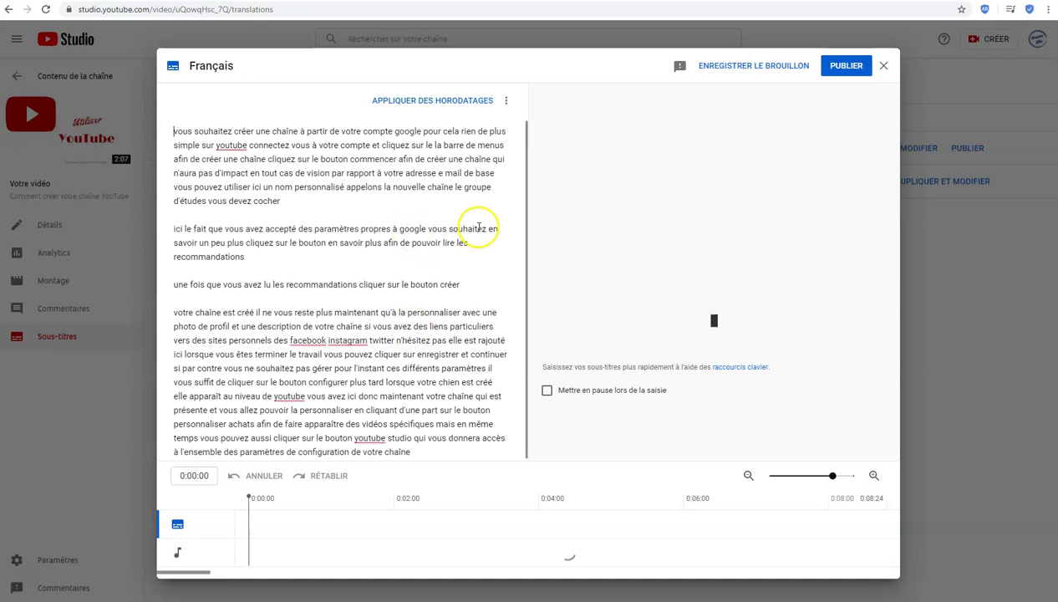
{"action": "left_click", "coordinate": [882, 65]}
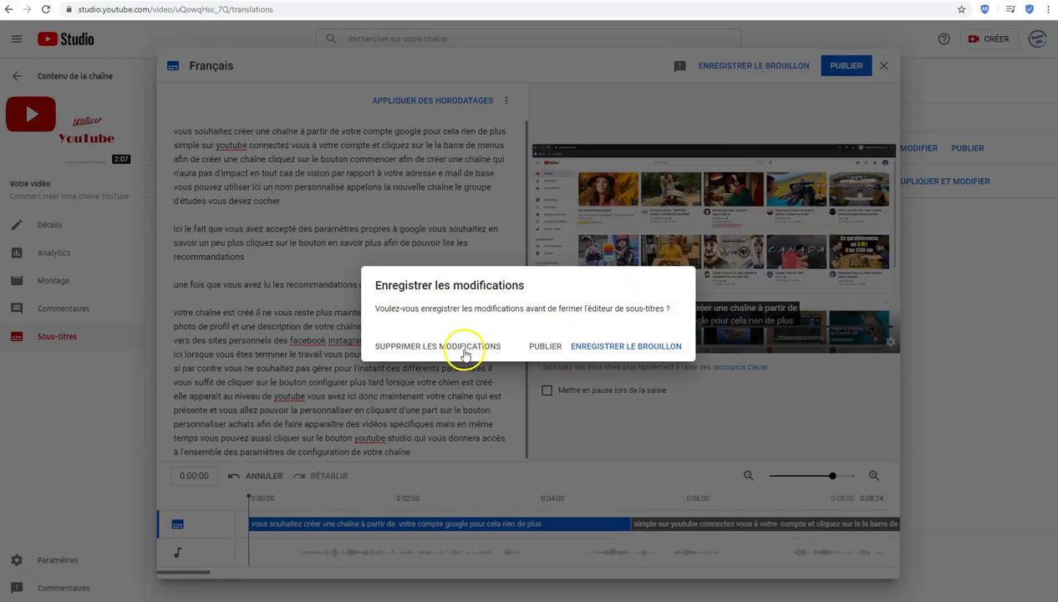
{"action": "left_click", "coordinate": [437, 347]}
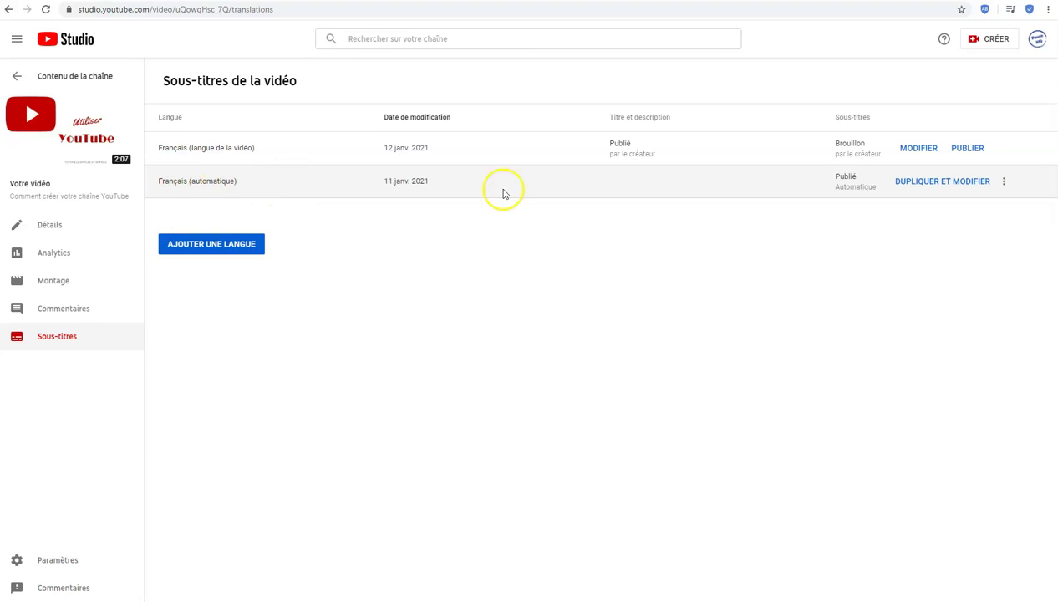
Delete the automatic French subtitle track and open the creator's French draft for editing.
{"action": "left_click", "coordinate": [1005, 182]}
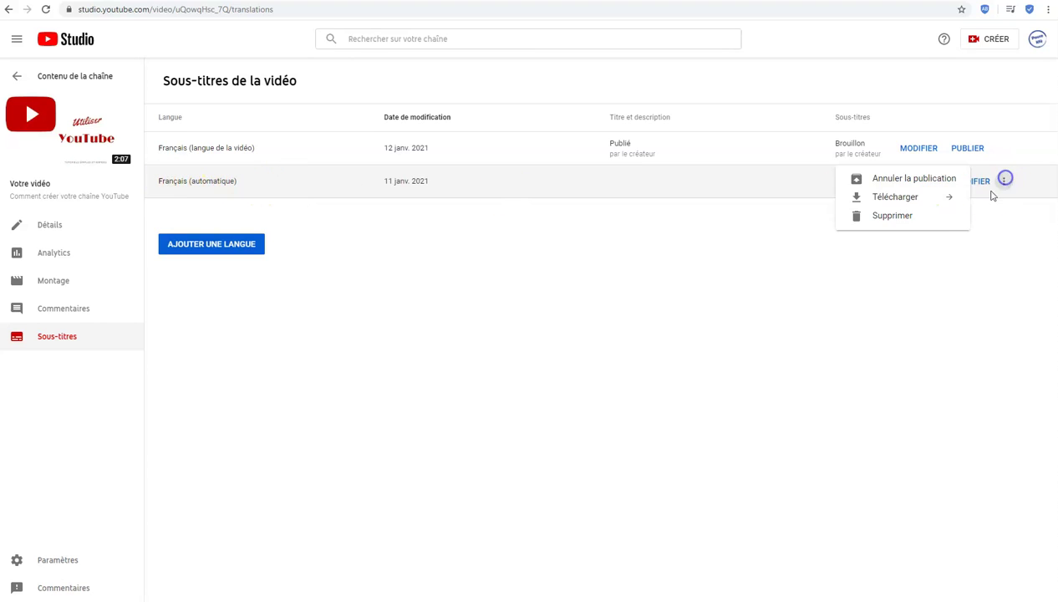
{"action": "left_click", "coordinate": [923, 215]}
{"action": "left_click", "coordinate": [610, 348]}
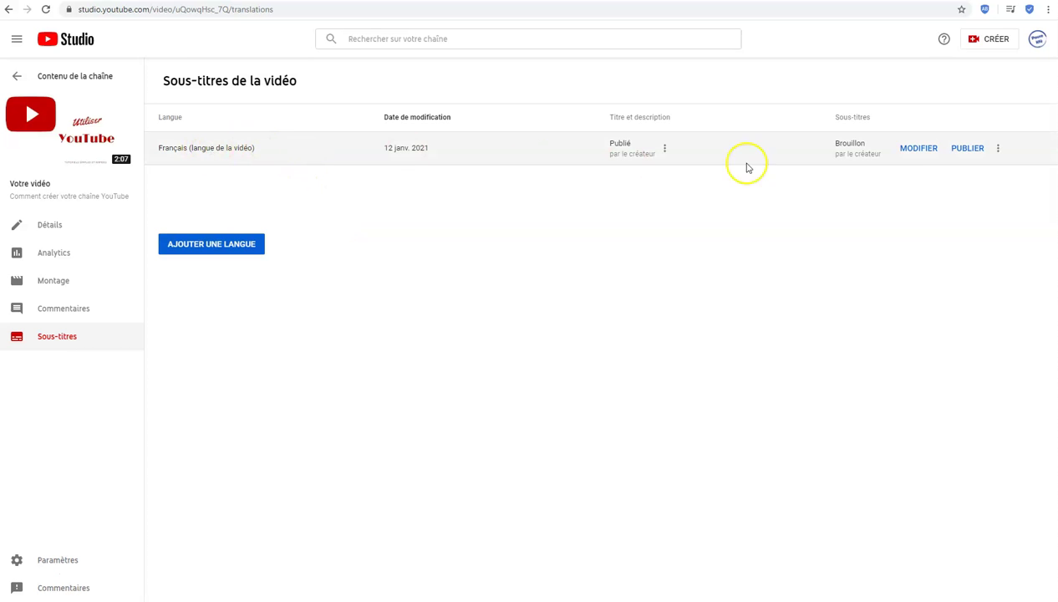
{"action": "left_click", "coordinate": [919, 150]}
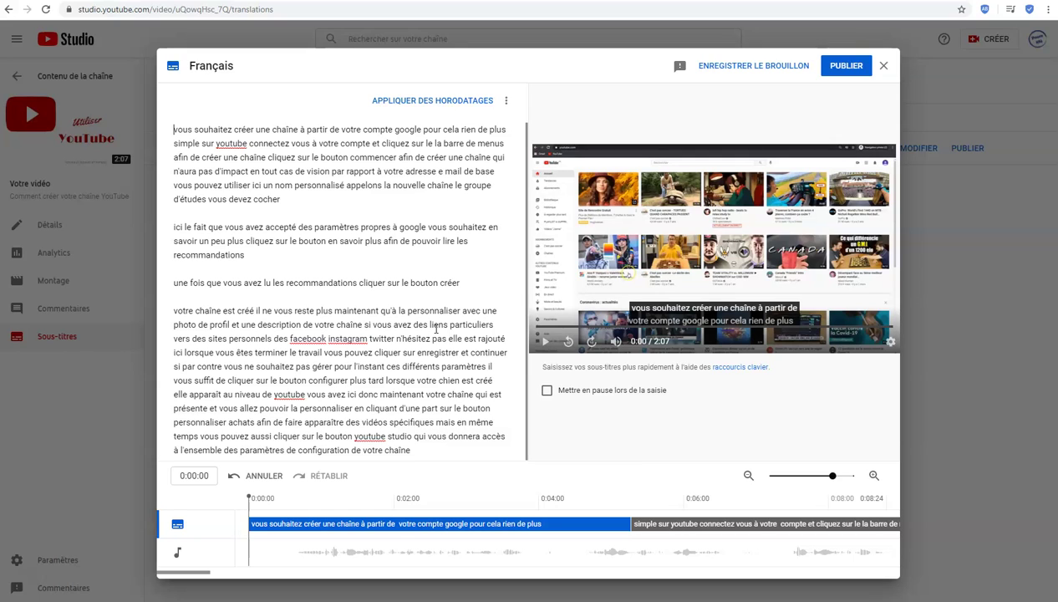
Capitalize "Vous" at the start of the French subtitle text and add a period after the first "youtube".
{"action": "double_click", "coordinate": [376, 435]}
{"action": "left_click", "coordinate": [177, 129]}
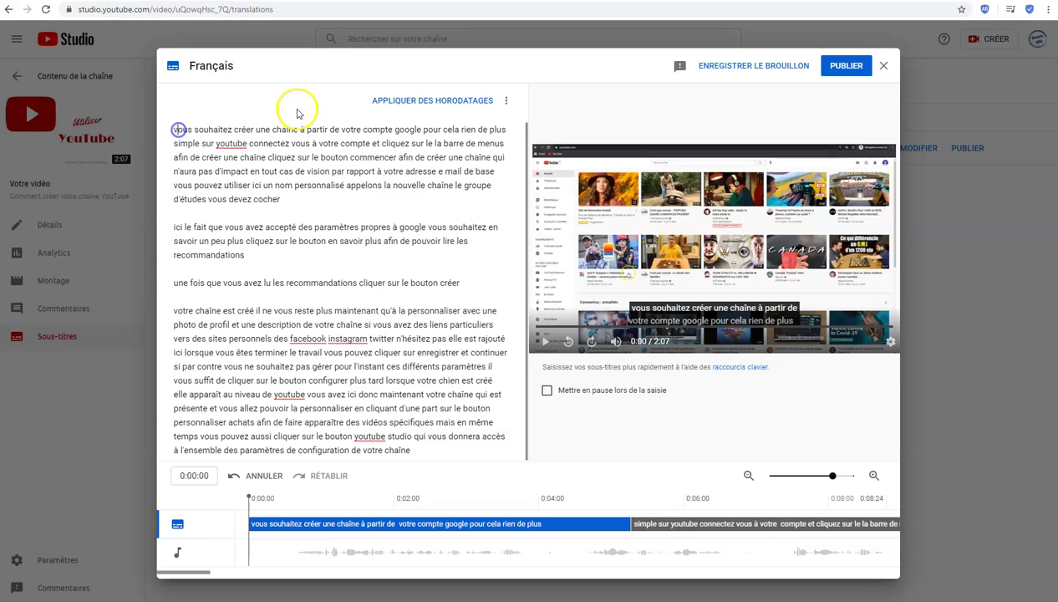
{"action": "key", "text": "Delete"}
{"action": "type", "text": "V"}
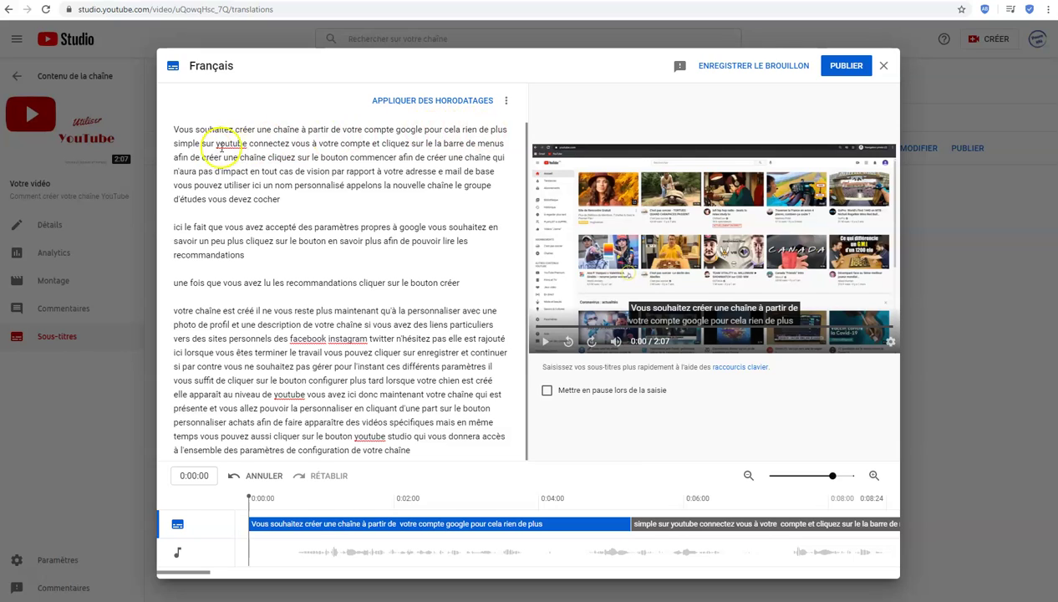
{"action": "left_click", "coordinate": [246, 143]}
{"action": "type", "text": "."}
{"action": "key", "text": "Delete"}
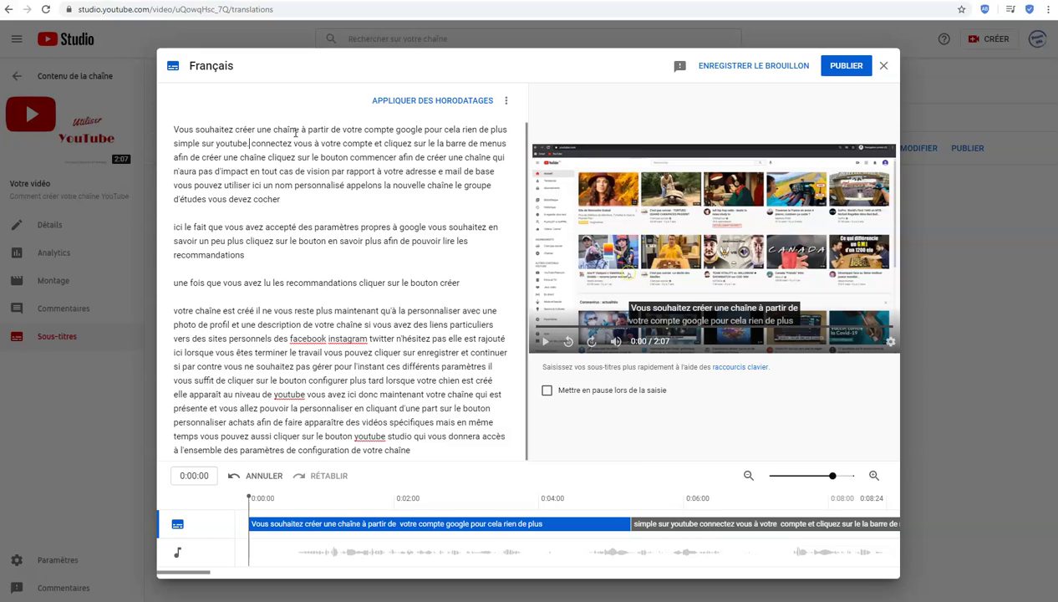
Split the subtitle text after the first sentence with a blank line and start the new paragraph with a capitalized "Connectez".
{"action": "key", "text": "Return"}
{"action": "key", "text": "Return"}
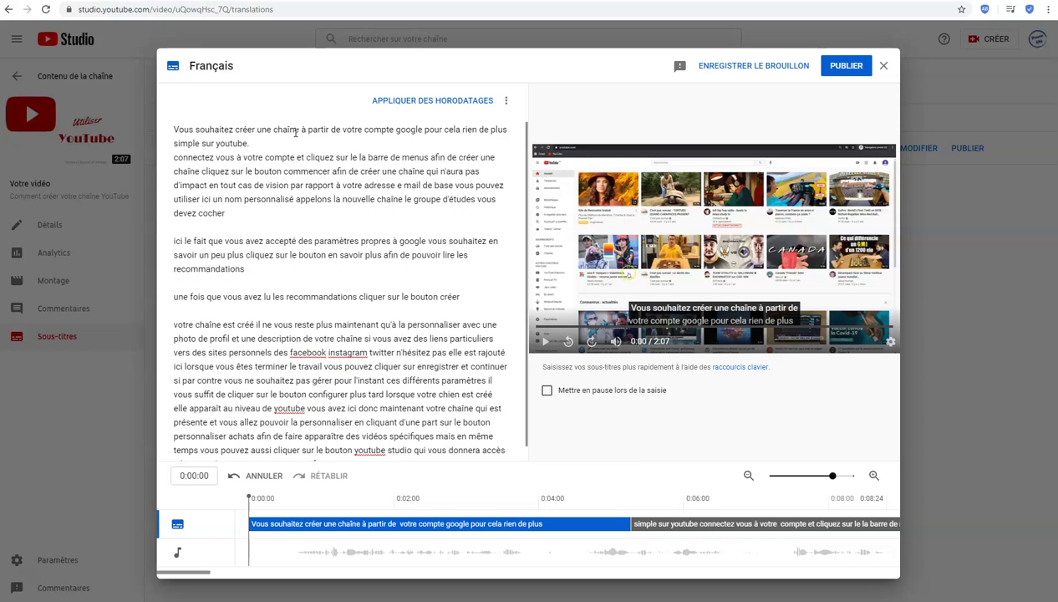
{"action": "key", "text": "Delete"}
{"action": "type", "text": "C"}
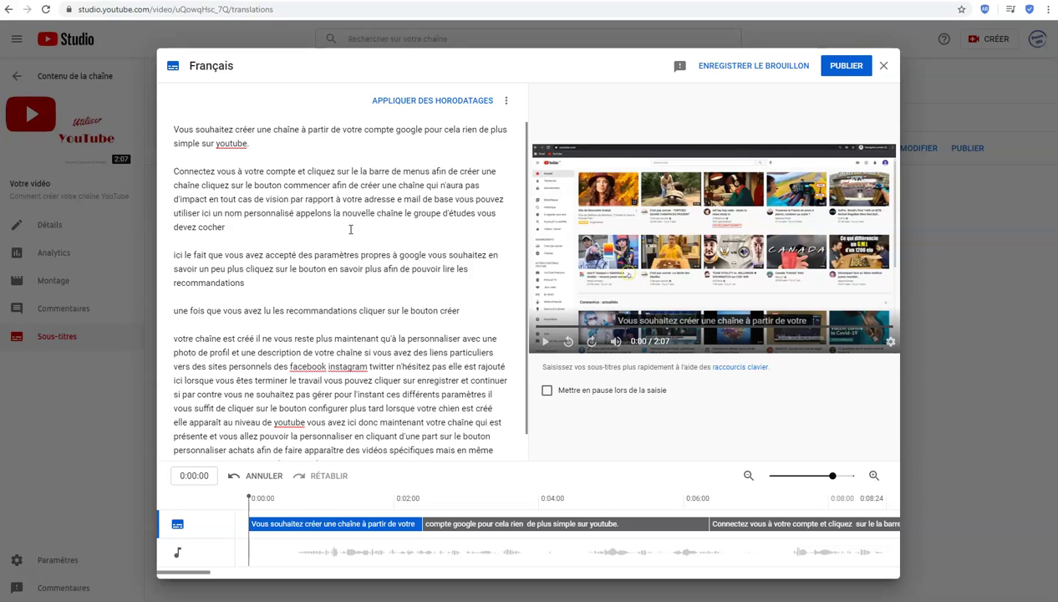
{"action": "left_click", "coordinate": [174, 172]}
Apply timestamps to the corrected French subtitles and publish them.
{"action": "left_click", "coordinate": [443, 101]}
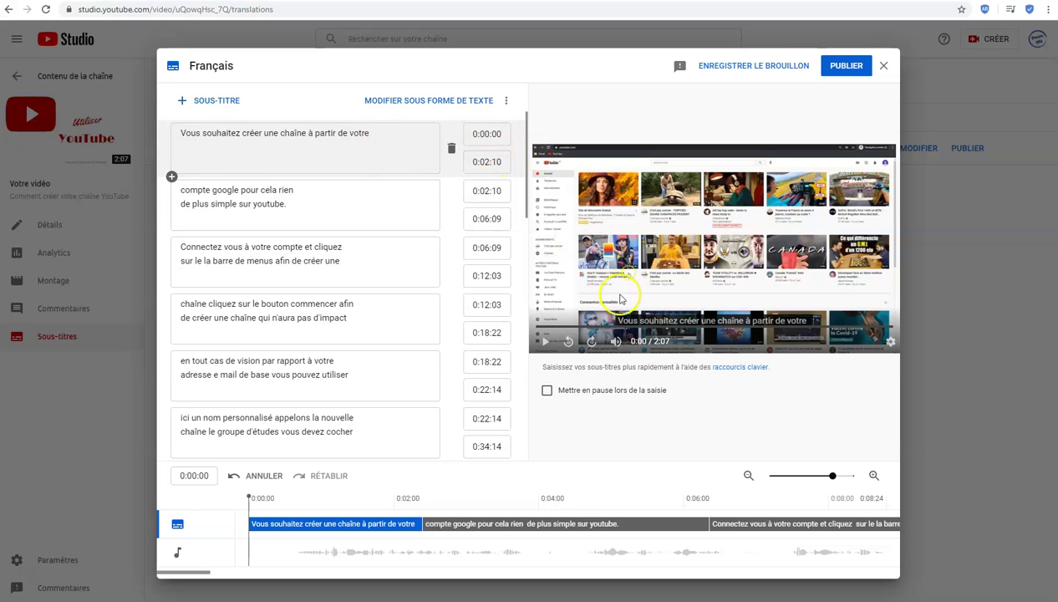
{"action": "scroll", "coordinate": [492, 230], "scroll_direction": "down", "scroll_amount": 3}
{"action": "scroll", "coordinate": [494, 240], "scroll_direction": "down", "scroll_amount": 8}
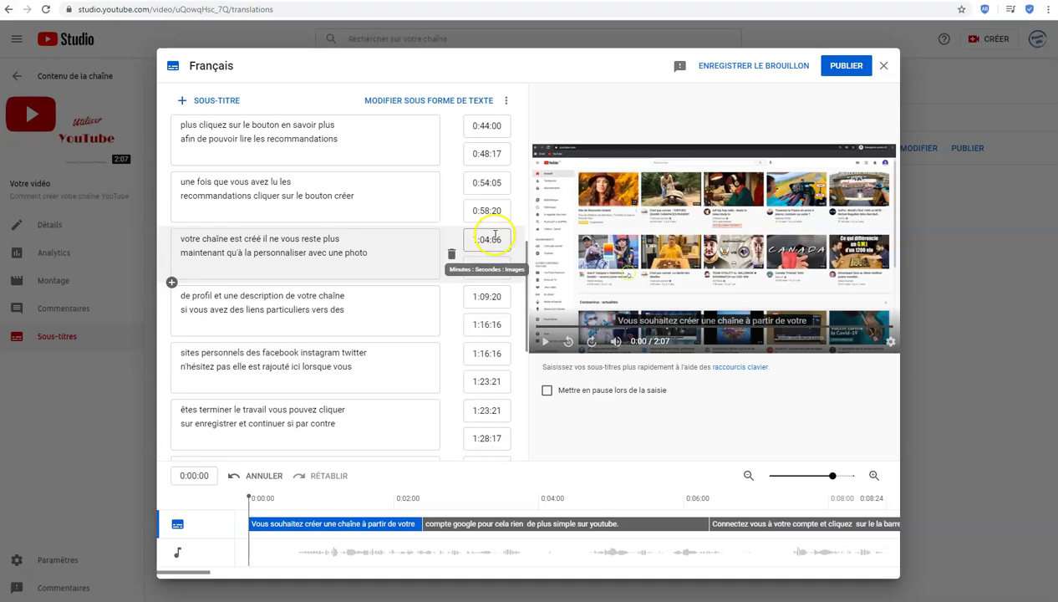
{"action": "scroll", "coordinate": [494, 240], "scroll_direction": "up", "scroll_amount": 7}
{"action": "scroll", "coordinate": [494, 239], "scroll_direction": "up", "scroll_amount": 5}
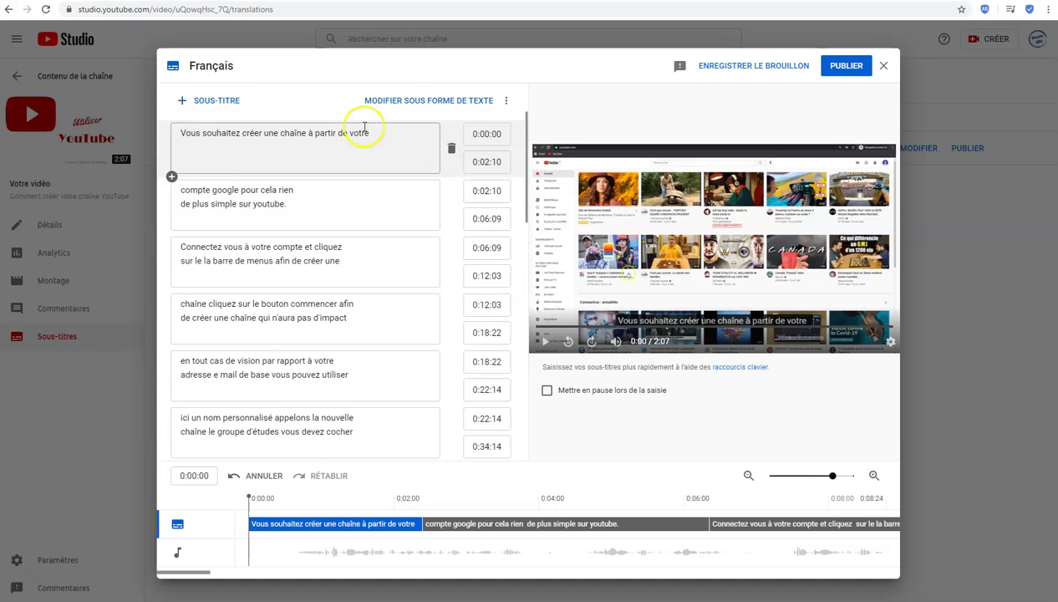
{"action": "left_click", "coordinate": [852, 71]}
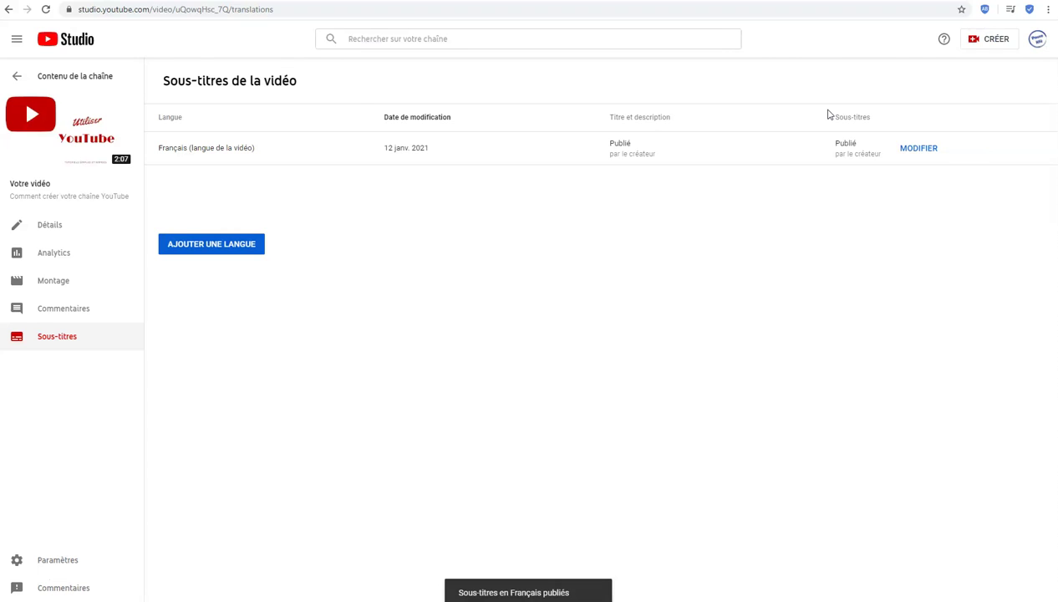
Play "Comment créer votre chaîne YouTube" on its YouTube watch page and toggle the subtitle display.
{"action": "left_click", "coordinate": [71, 134]}
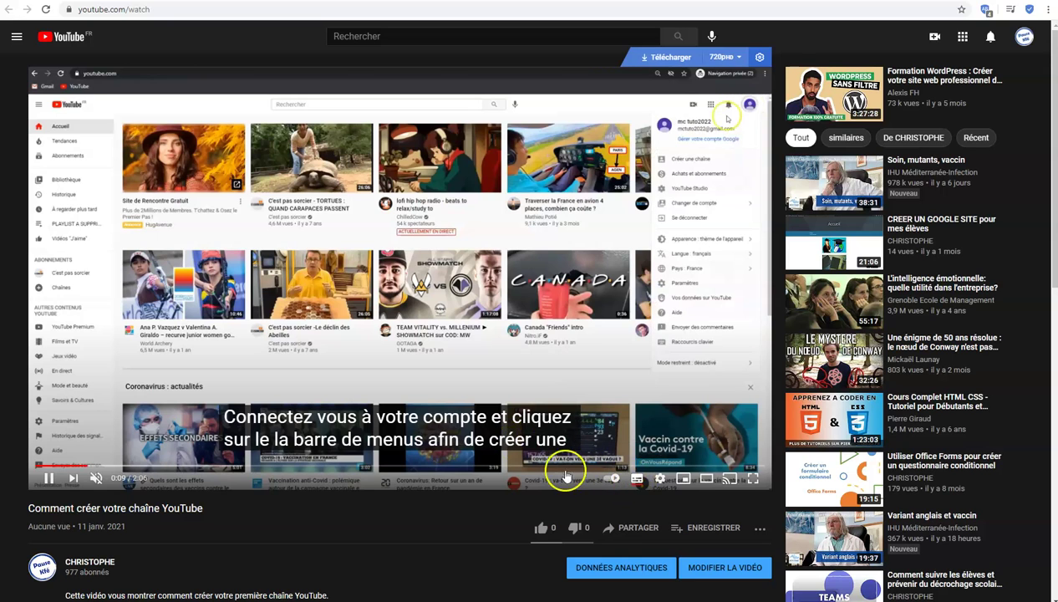
{"action": "left_click", "coordinate": [637, 483]}
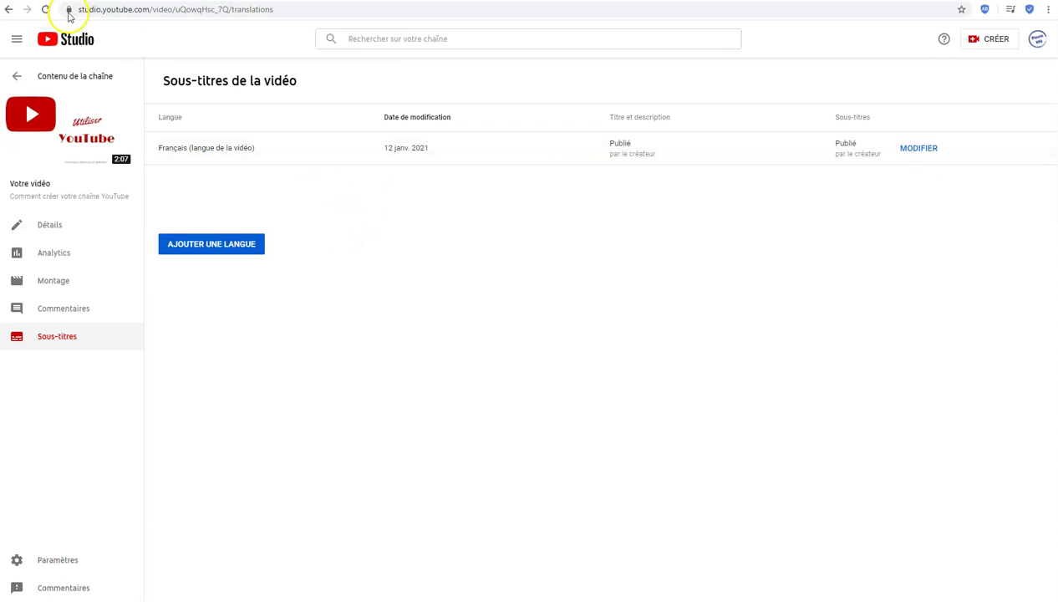
Return to the channel's content page and look through the list of uploaded videos.
{"action": "left_click", "coordinate": [19, 75]}
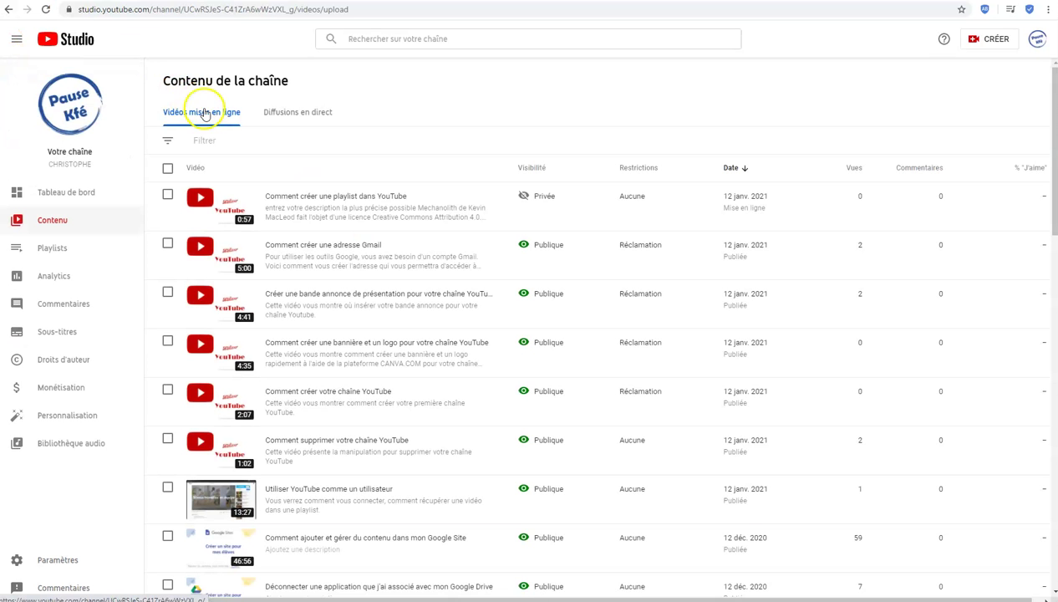
{"action": "scroll", "coordinate": [401, 251], "scroll_direction": "down", "scroll_amount": 1}
{"action": "scroll", "coordinate": [414, 269], "scroll_direction": "down", "scroll_amount": 2}
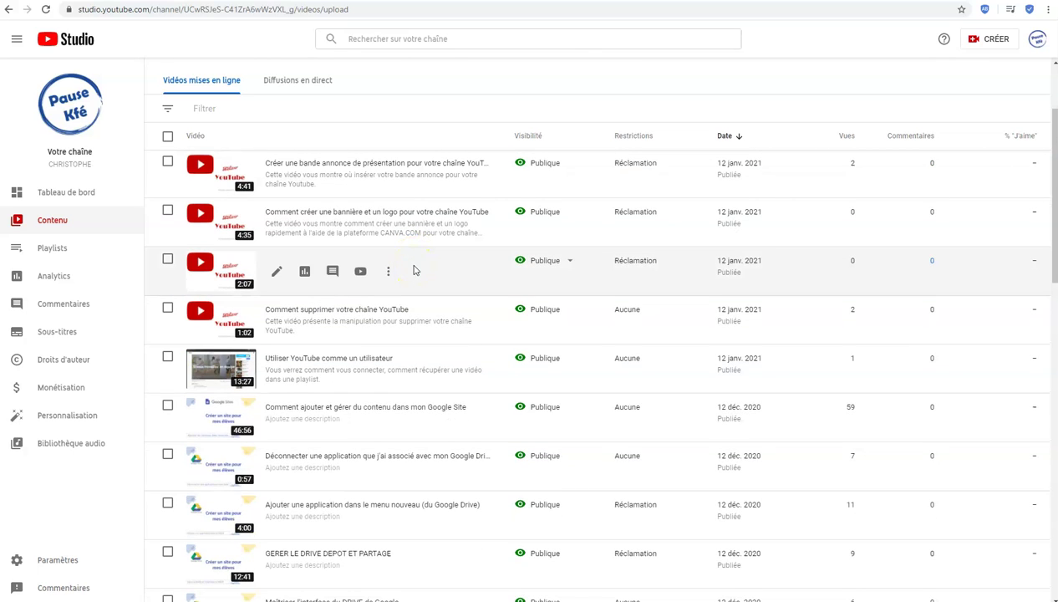
{"action": "scroll", "coordinate": [414, 269], "scroll_direction": "up", "scroll_amount": 3}
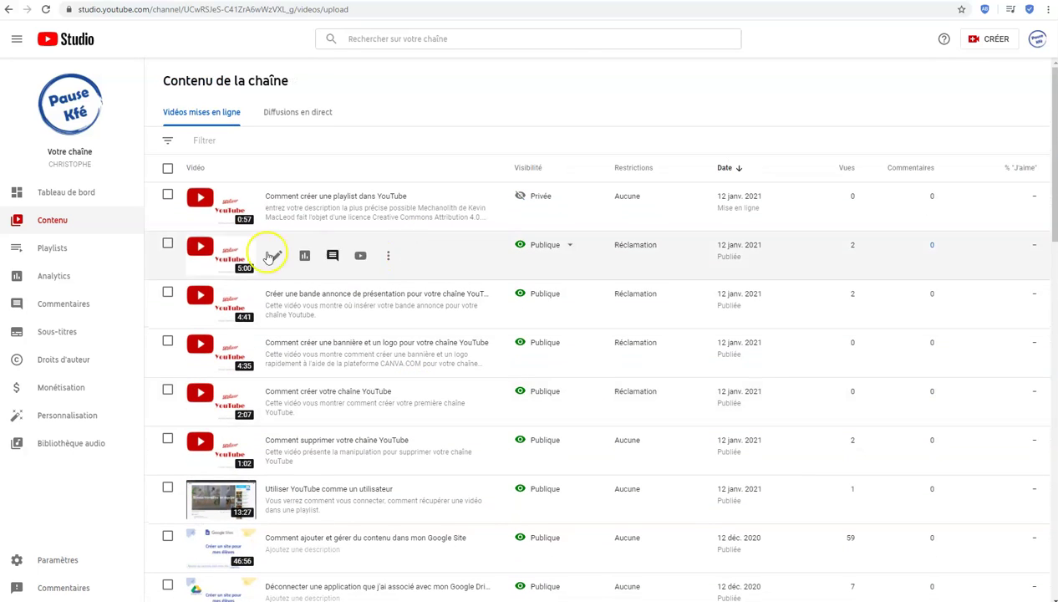